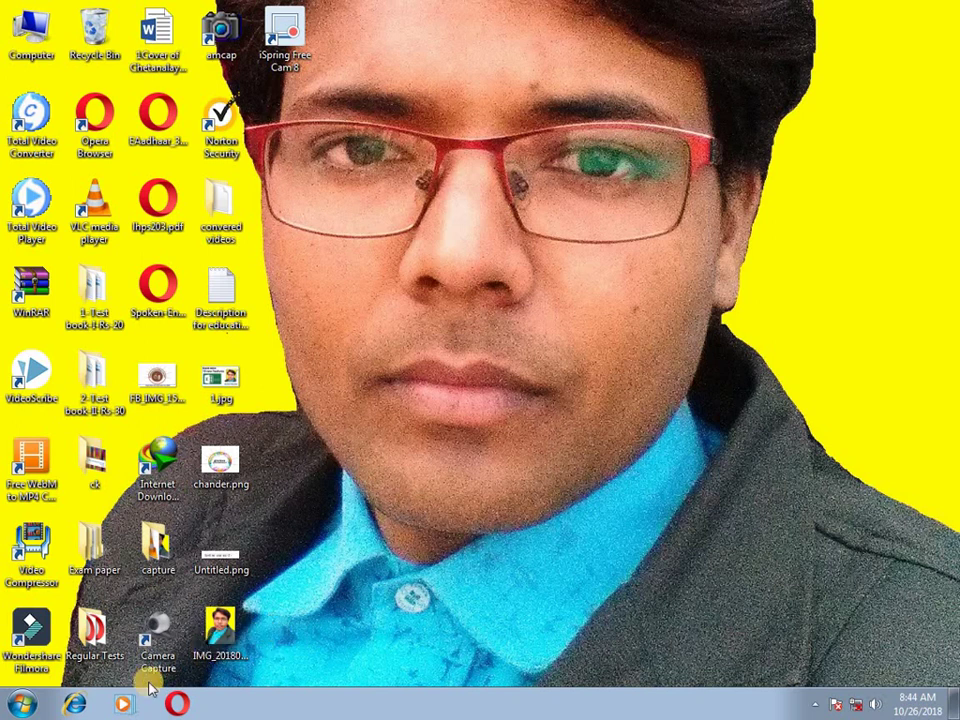
Step: Browse the Start menu's full list of installed programs, then close the menu
{"action": "left_click", "coordinate": [22, 705]}
{"action": "left_click", "coordinate": [50, 640]}
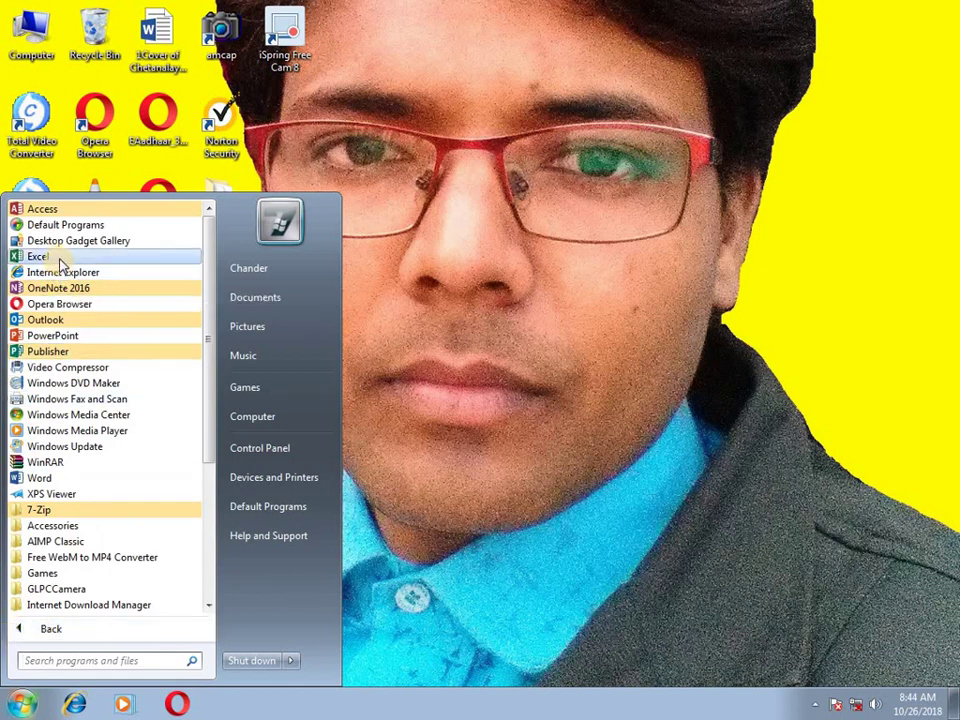
{"action": "left_click", "coordinate": [501, 401]}
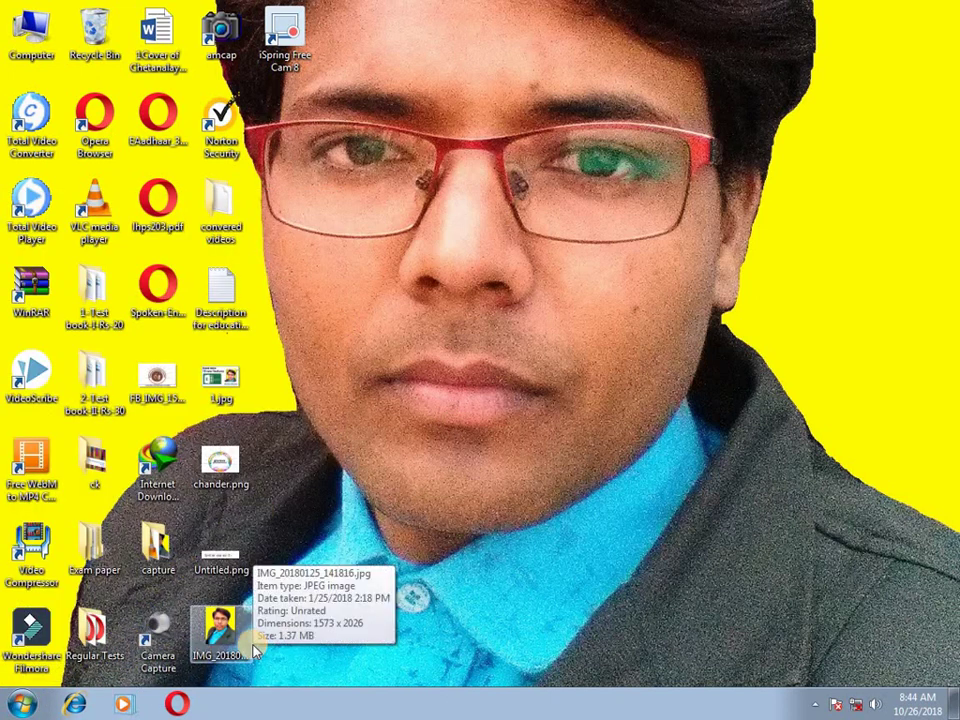
Step: Launch Excel 2016 by running excel from the Run prompt
{"action": "key", "text": "super+r"}
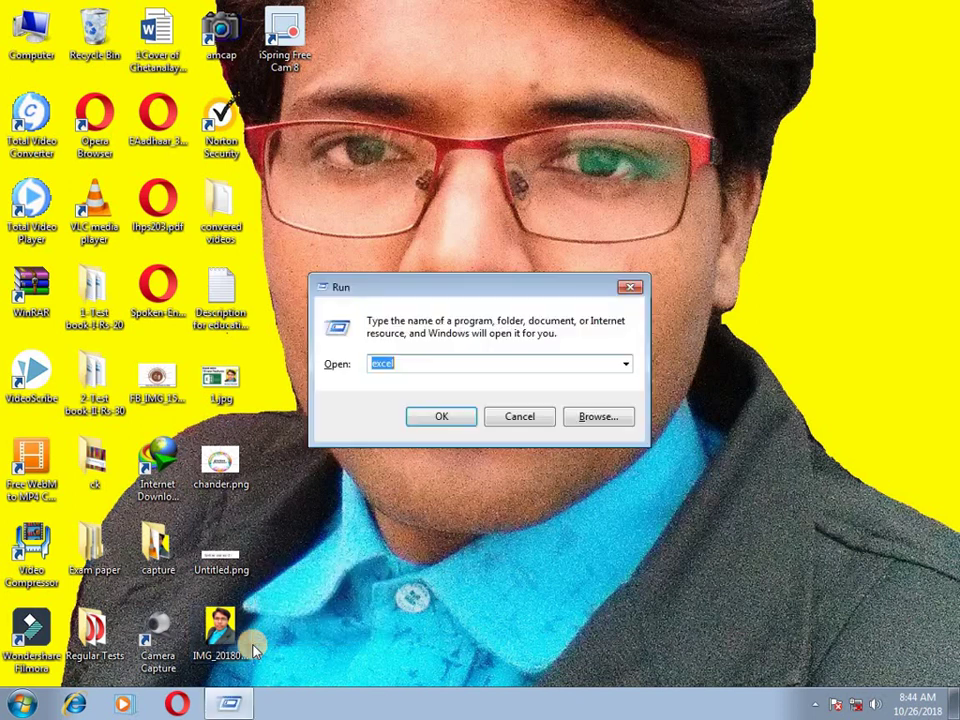
{"action": "left_click", "coordinate": [410, 364]}
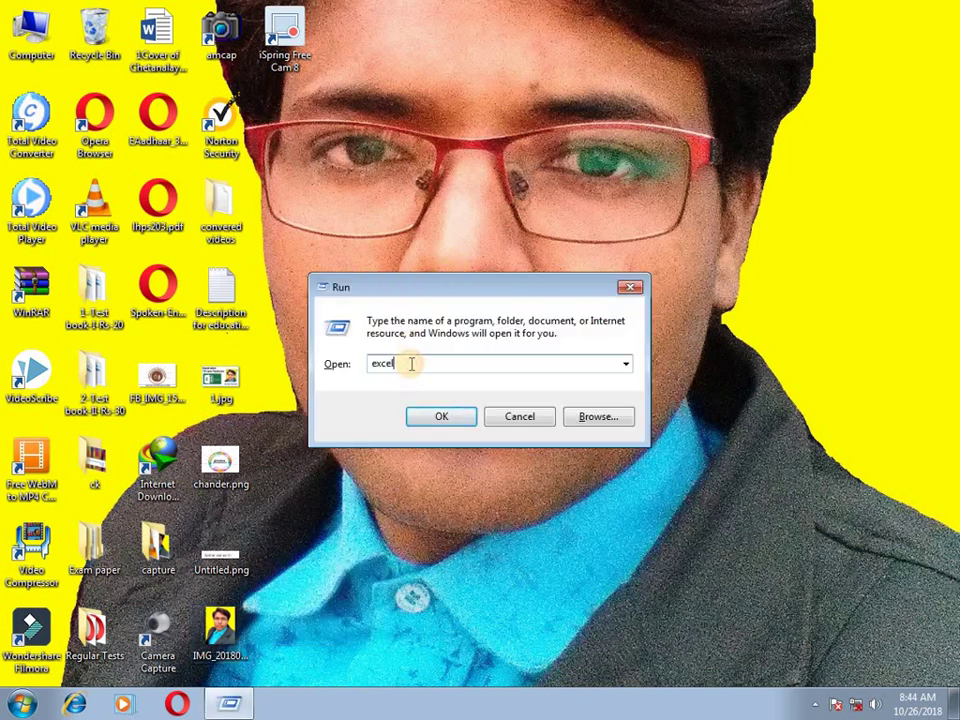
{"action": "left_click", "coordinate": [437, 419]}
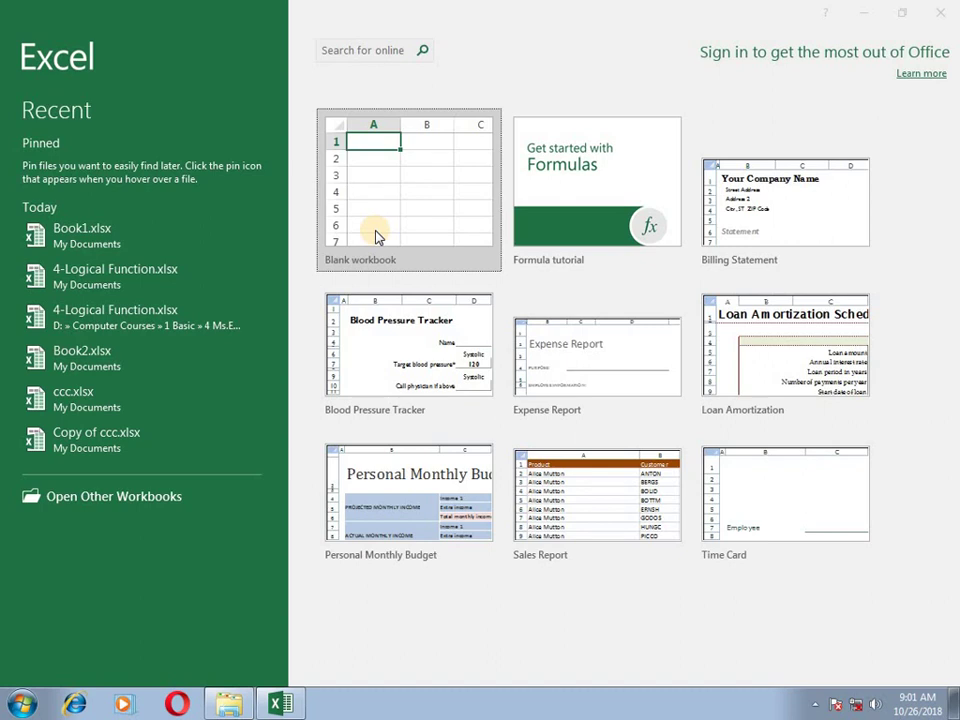
Step: Create blank workbook Book1 and add worksheets Sheet2 and Sheet3
{"action": "left_click", "coordinate": [378, 237]}
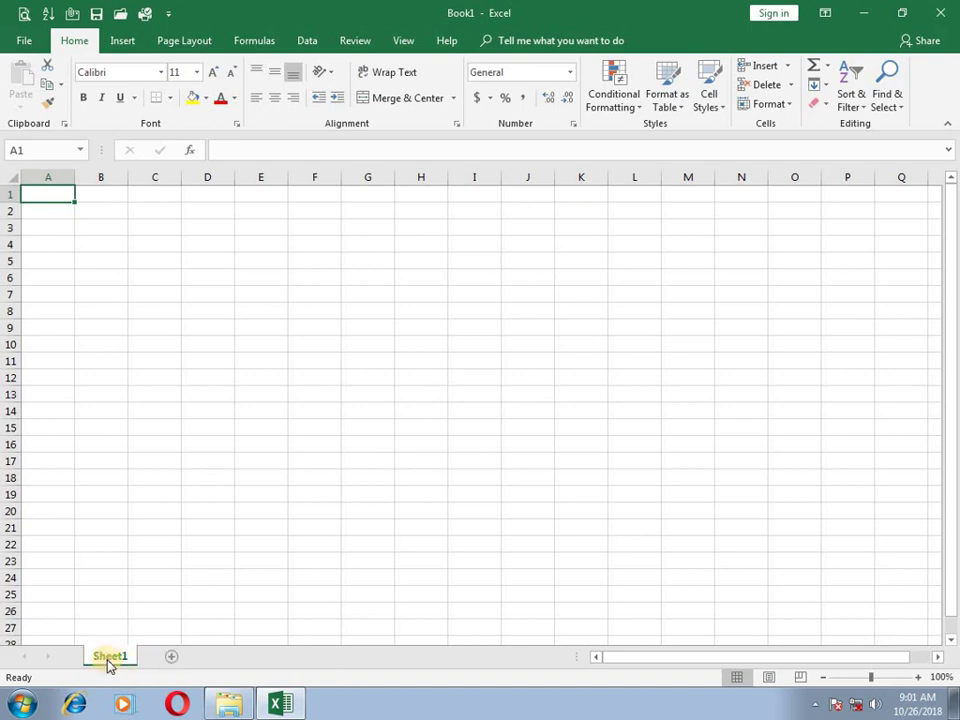
{"action": "left_click", "coordinate": [174, 661]}
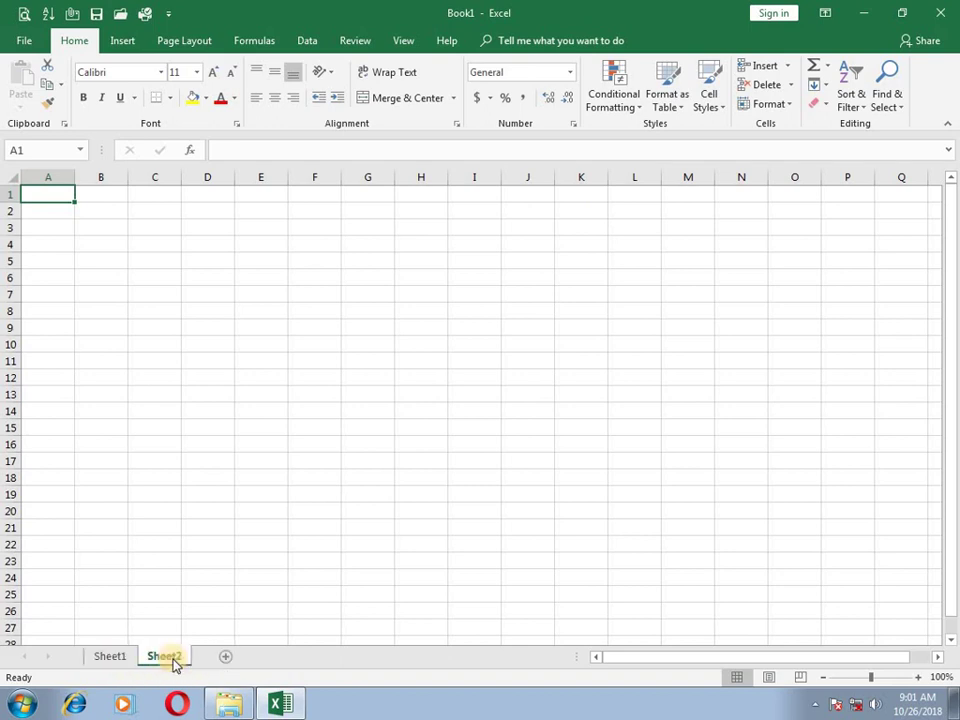
{"action": "left_click", "coordinate": [224, 662]}
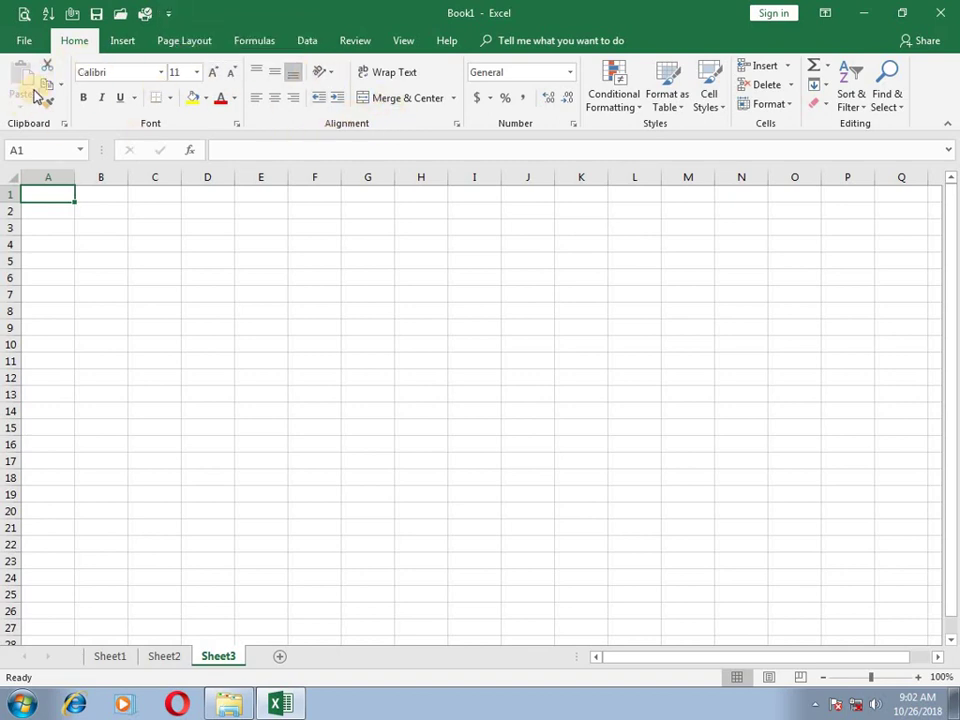
Step: Add New to the Quick Access Toolbar, adding Spelling and then removing it again
{"action": "left_click", "coordinate": [168, 14]}
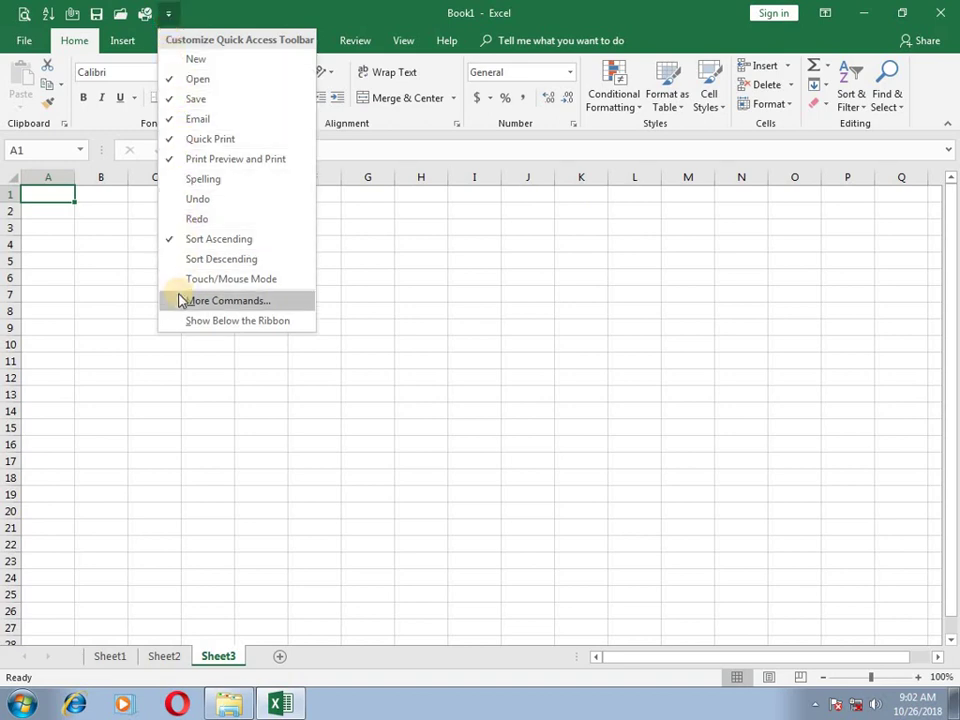
{"action": "left_click", "coordinate": [177, 60]}
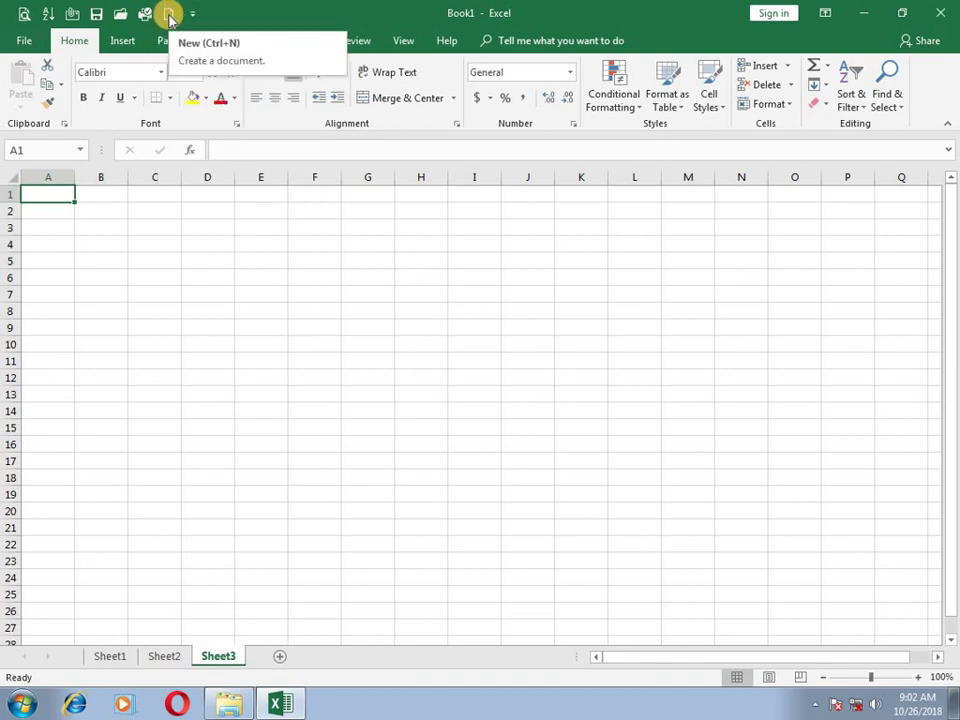
{"action": "left_click", "coordinate": [191, 14]}
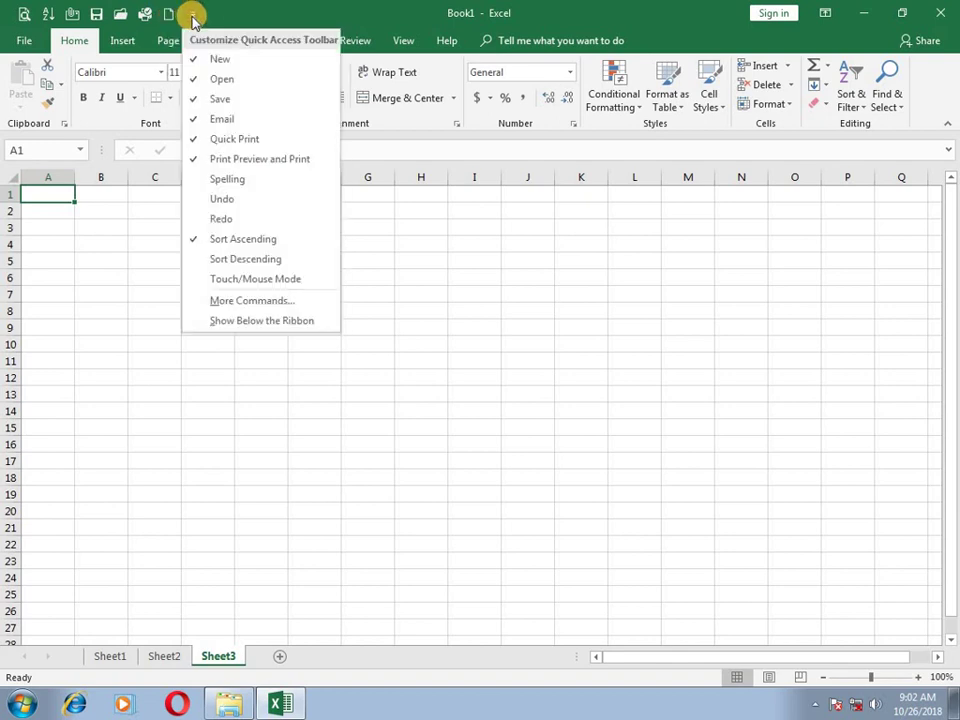
{"action": "left_click", "coordinate": [197, 179]}
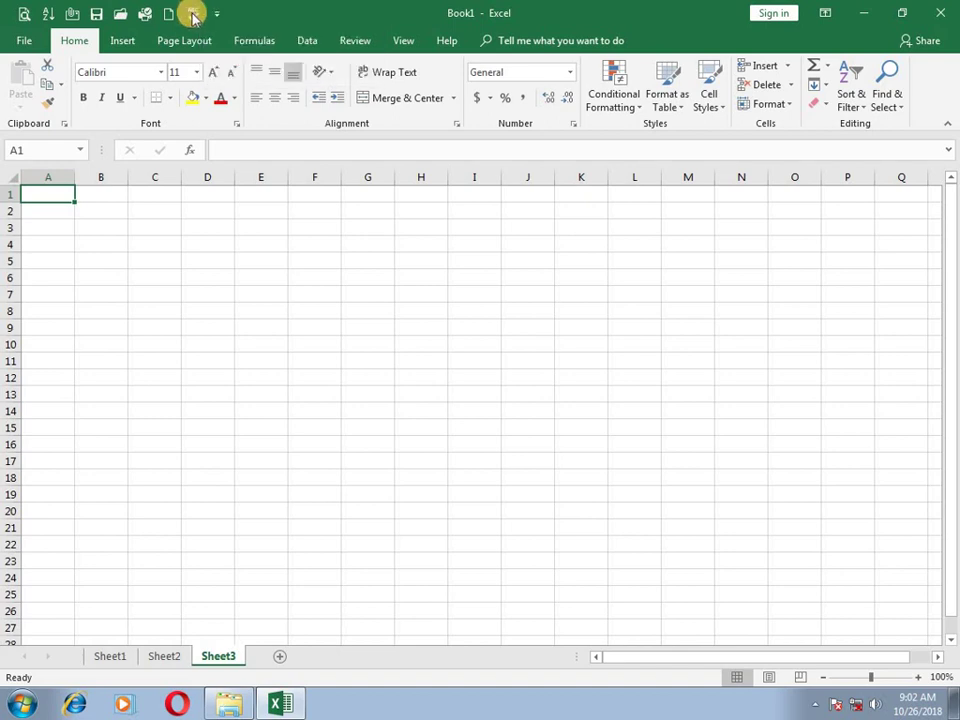
{"action": "left_click", "coordinate": [216, 13]}
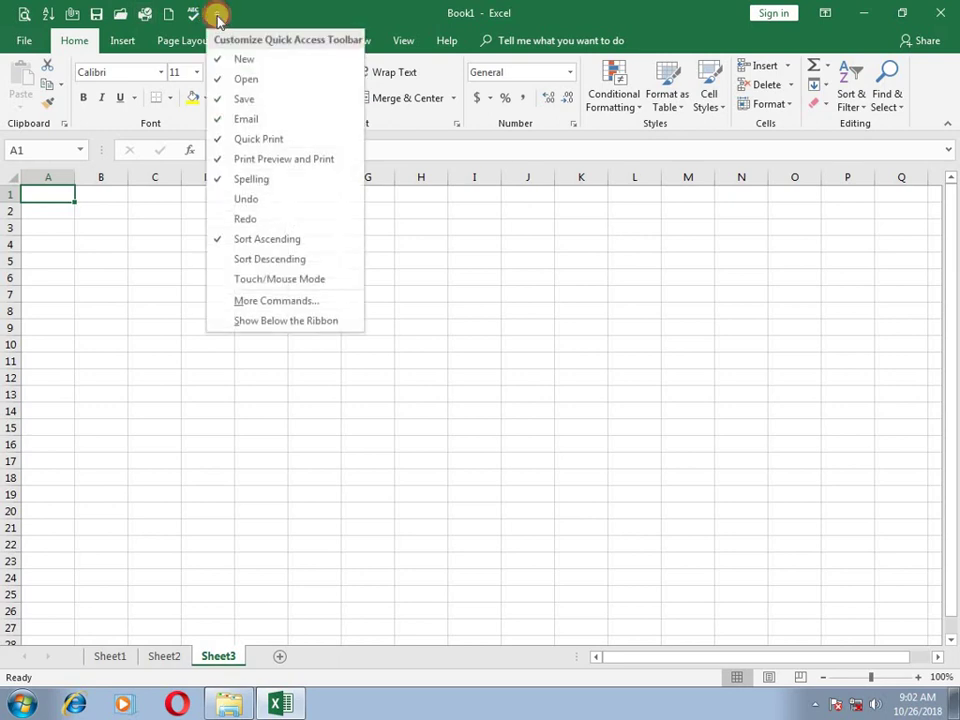
{"action": "left_click", "coordinate": [218, 182]}
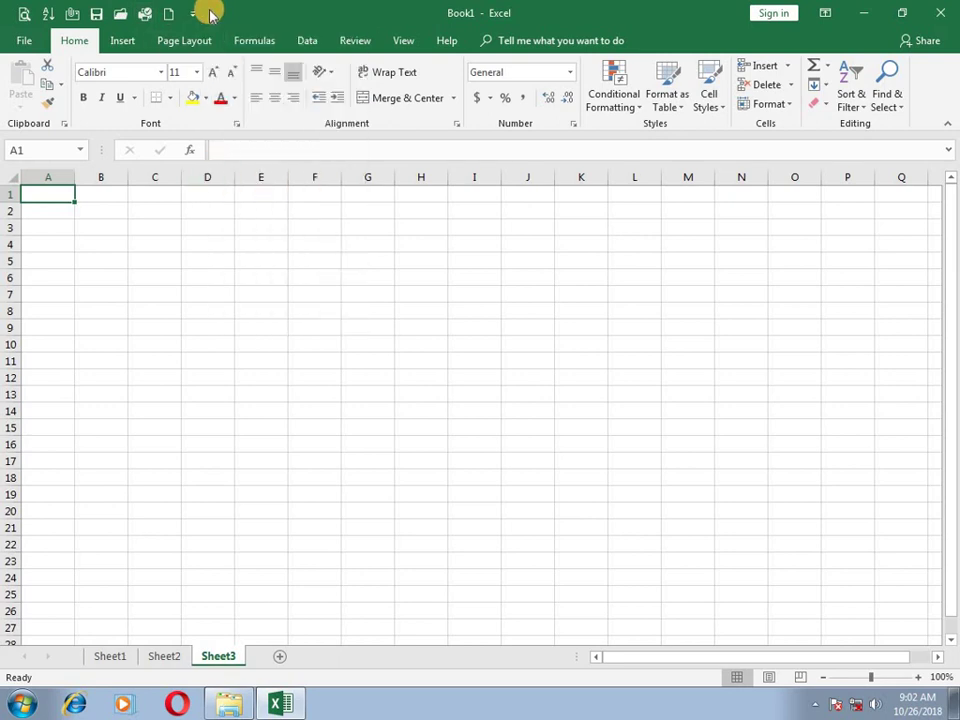
Step: Remove Print Preview and Print, Email and Quick Print from the Quick Access Toolbar
{"action": "left_click", "coordinate": [192, 13]}
{"action": "left_click", "coordinate": [207, 158]}
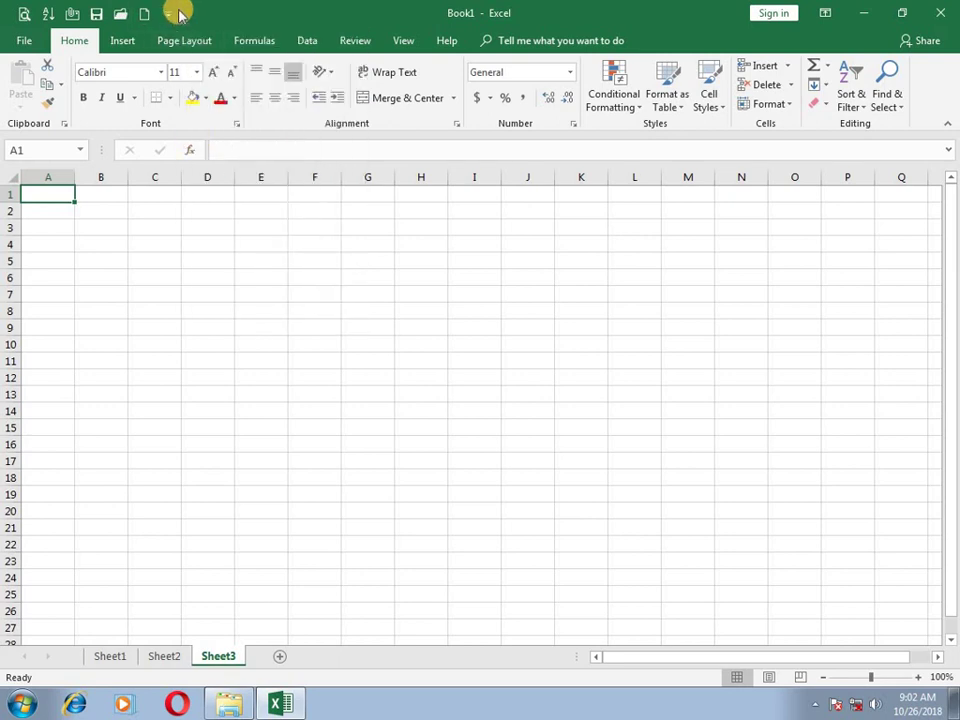
{"action": "left_click", "coordinate": [168, 13]}
{"action": "left_click", "coordinate": [190, 119]}
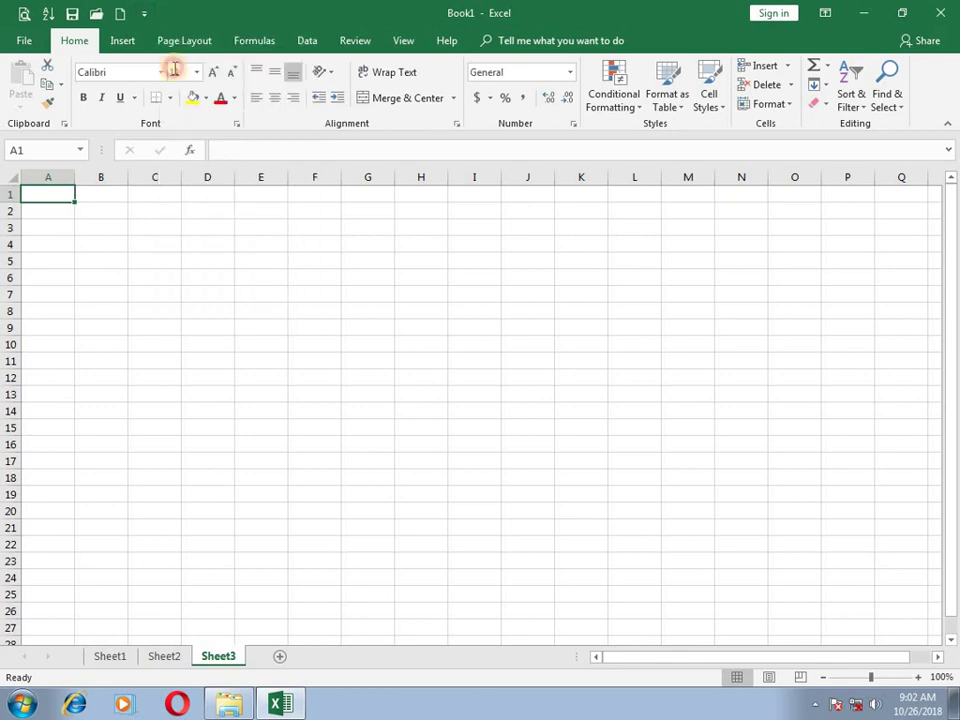
{"action": "left_click", "coordinate": [144, 13]}
{"action": "left_click", "coordinate": [143, 160]}
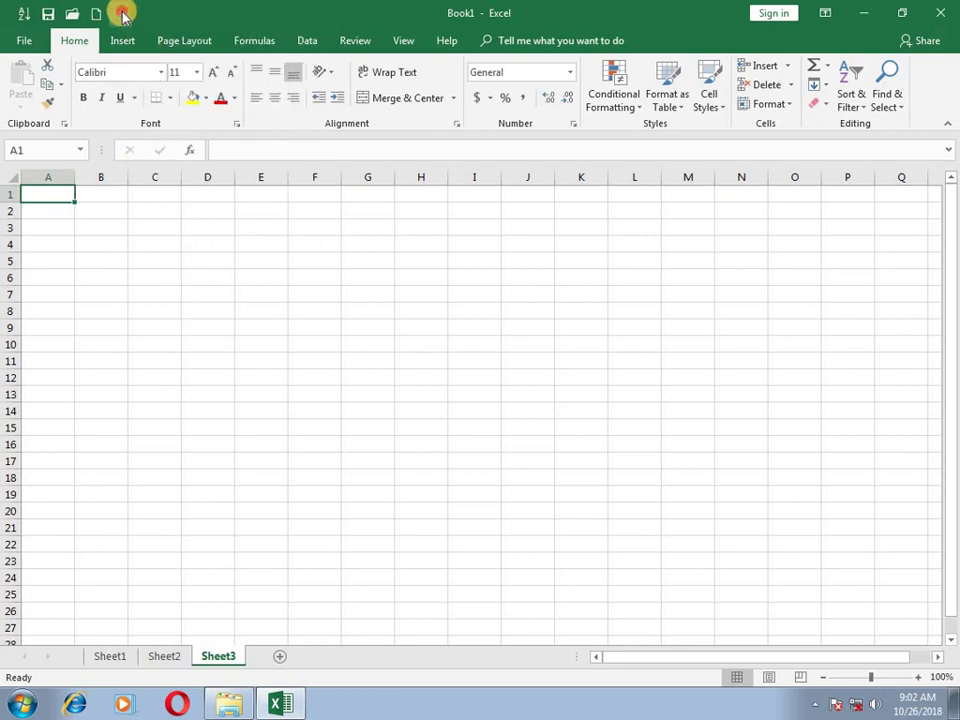
{"action": "left_click", "coordinate": [120, 13]}
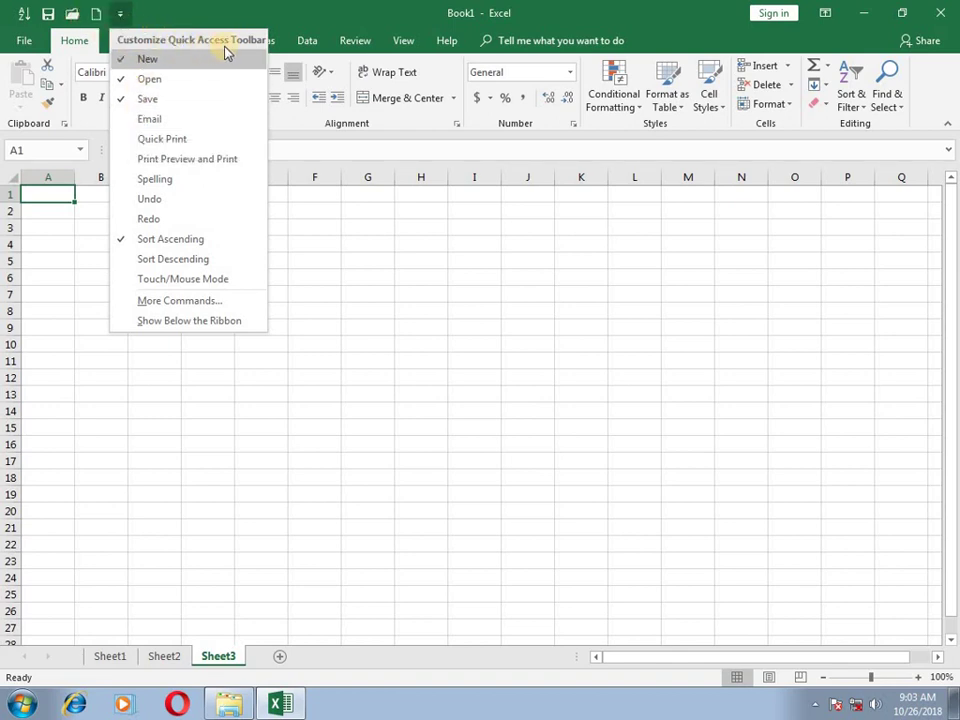
{"action": "left_click", "coordinate": [212, 12]}
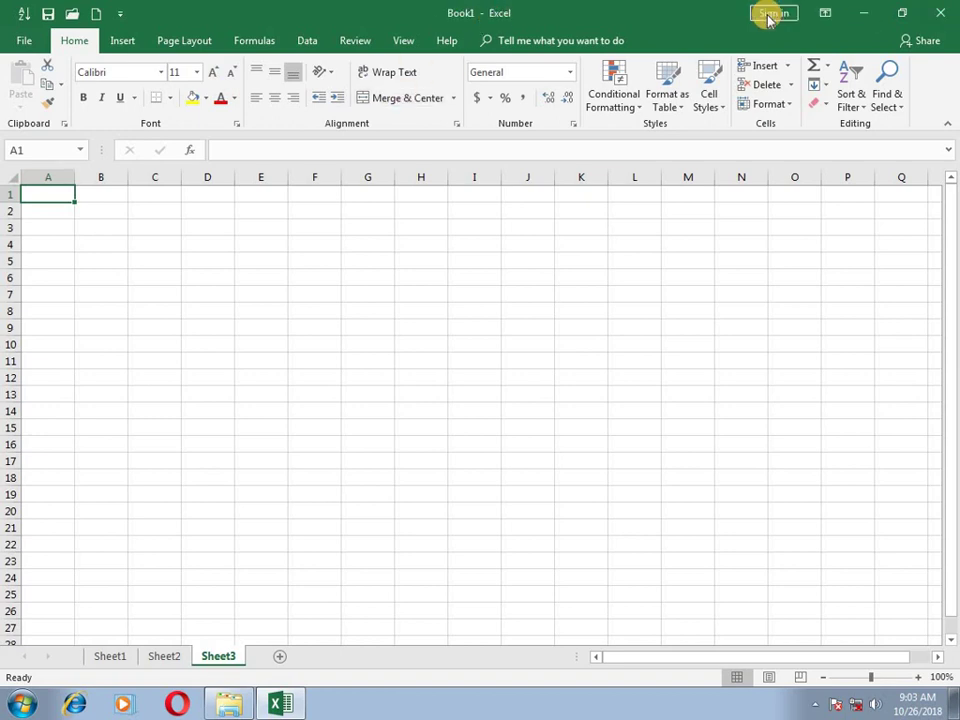
Step: Set the ribbon to auto-hide through Ribbon Display Options, then reveal it again
{"action": "left_click", "coordinate": [822, 13]}
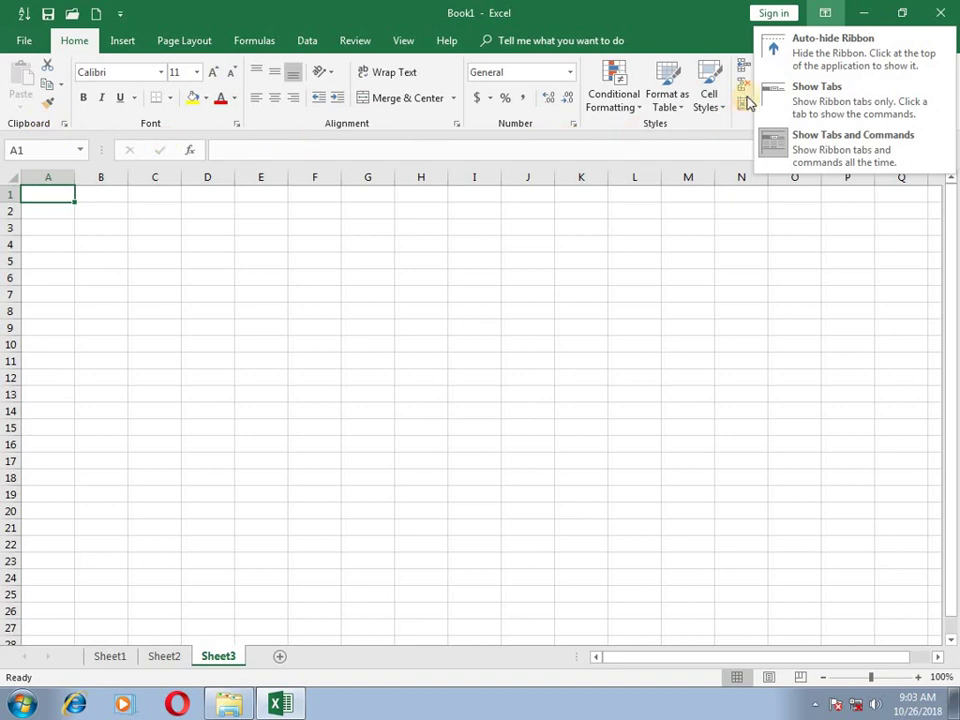
{"action": "left_click", "coordinate": [724, 117]}
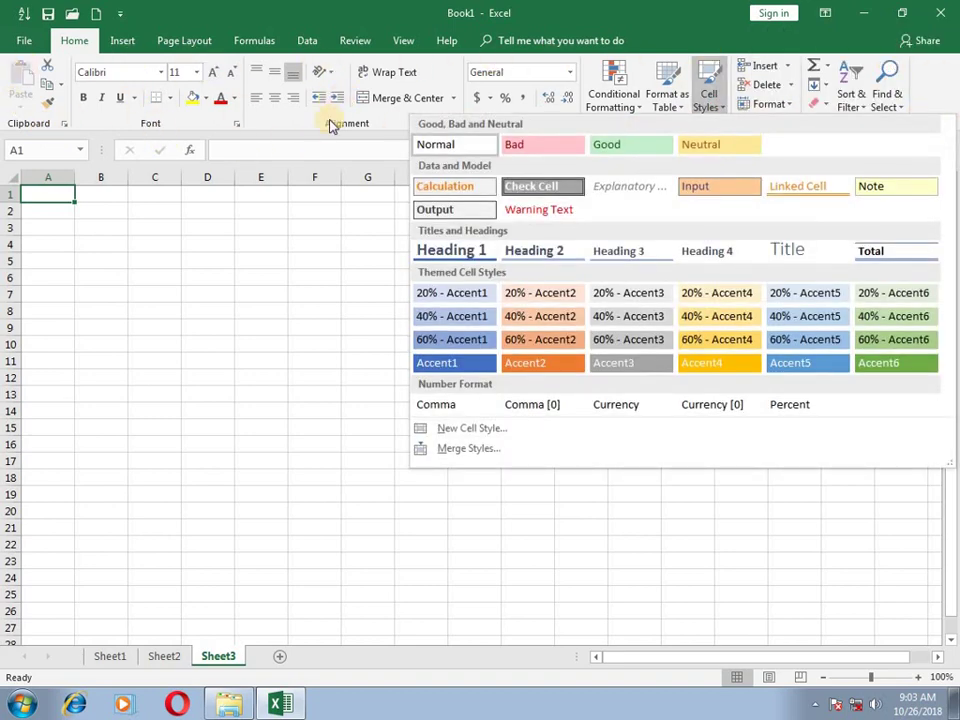
{"action": "left_click", "coordinate": [328, 212]}
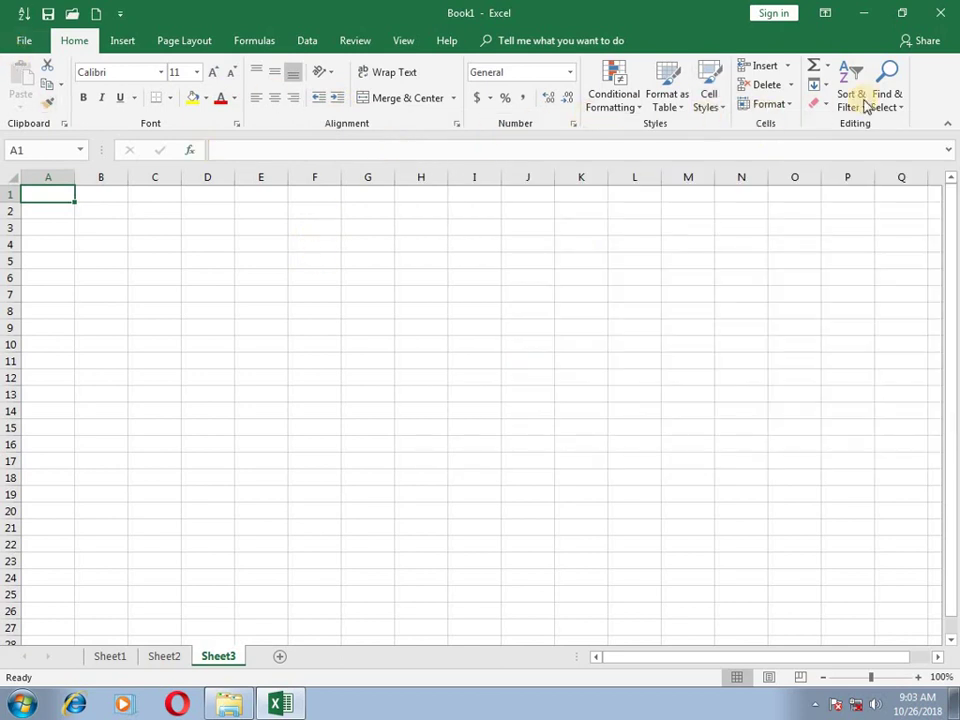
{"action": "left_click", "coordinate": [829, 17]}
{"action": "left_click", "coordinate": [823, 49]}
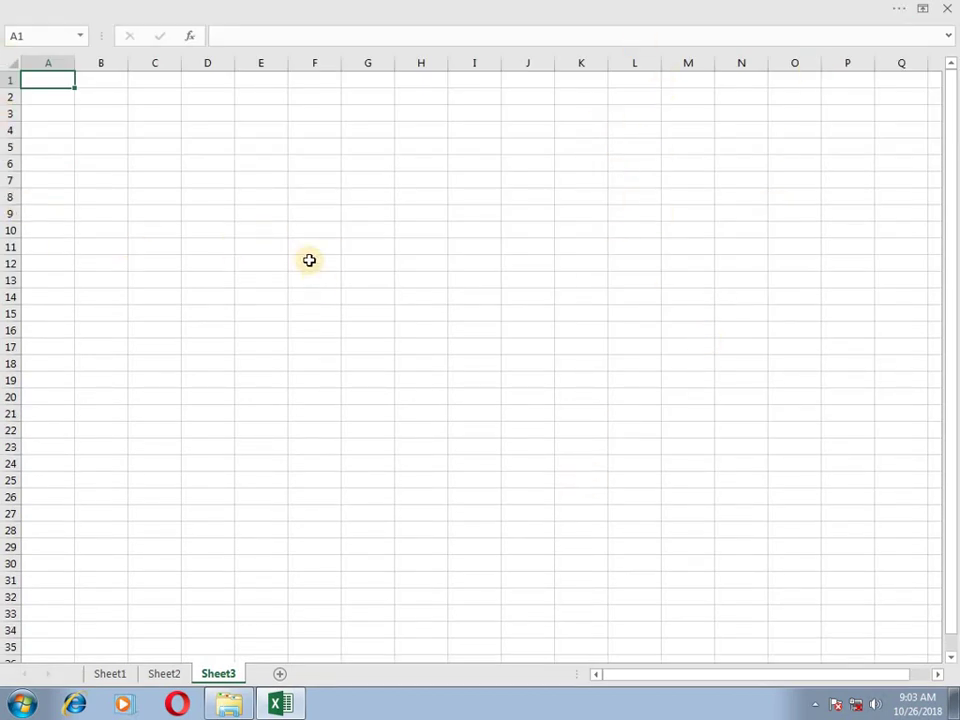
{"action": "left_click", "coordinate": [922, 12]}
{"action": "left_click", "coordinate": [870, 30]}
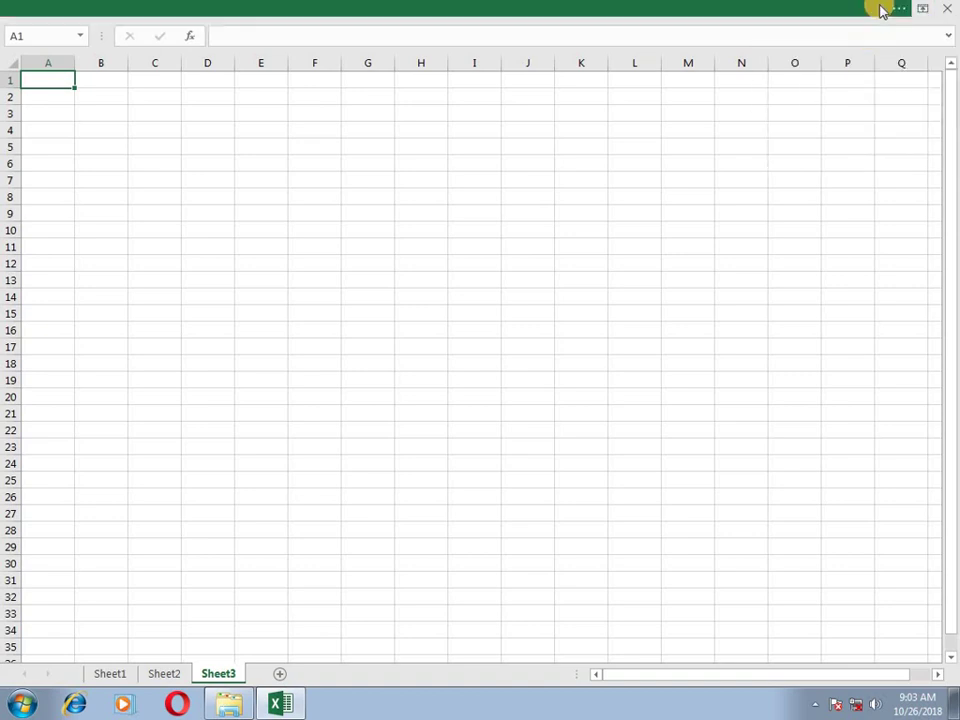
{"action": "left_click", "coordinate": [883, 10]}
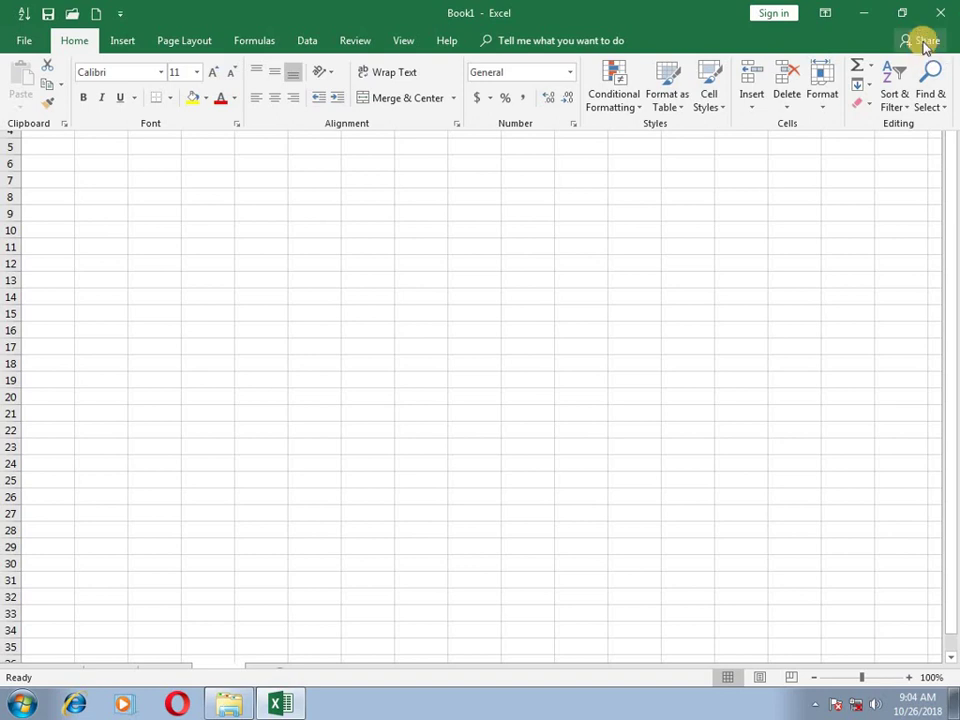
Step: Open the Share pane, then open and close the Ribbon Display Options menu
{"action": "left_click", "coordinate": [925, 45]}
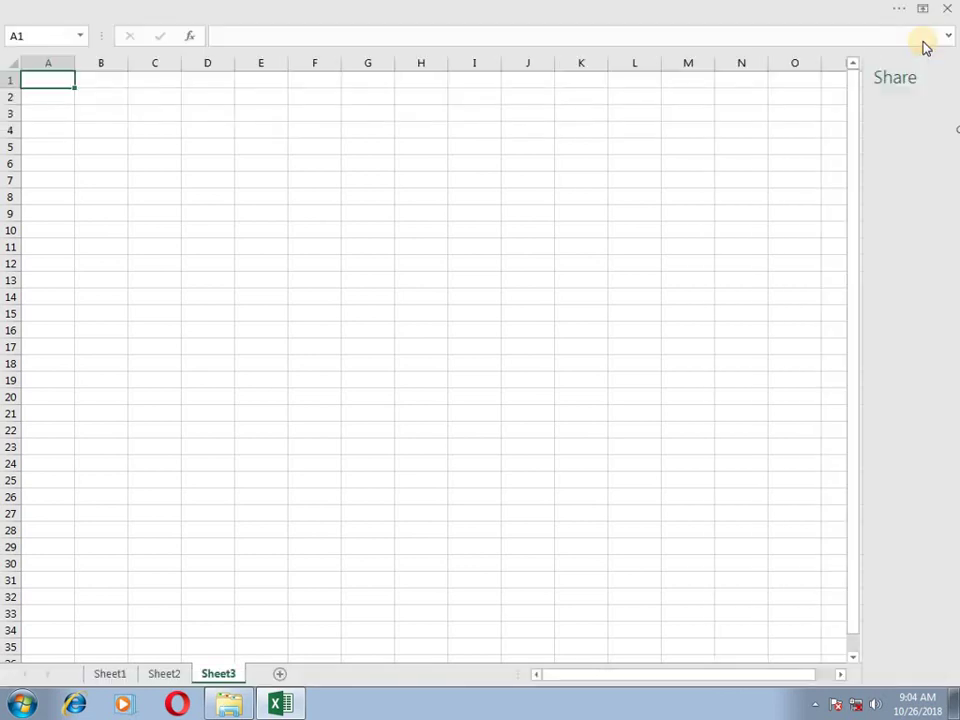
{"action": "left_click", "coordinate": [919, 9]}
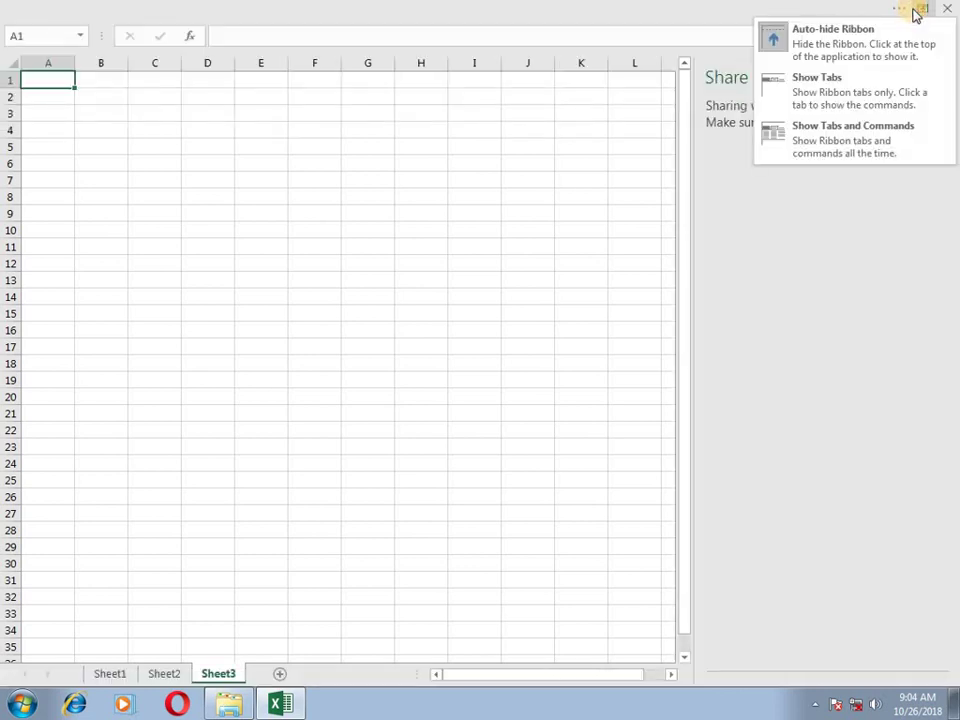
{"action": "left_click", "coordinate": [919, 9]}
{"action": "left_click", "coordinate": [919, 9]}
{"action": "left_click", "coordinate": [900, 8]}
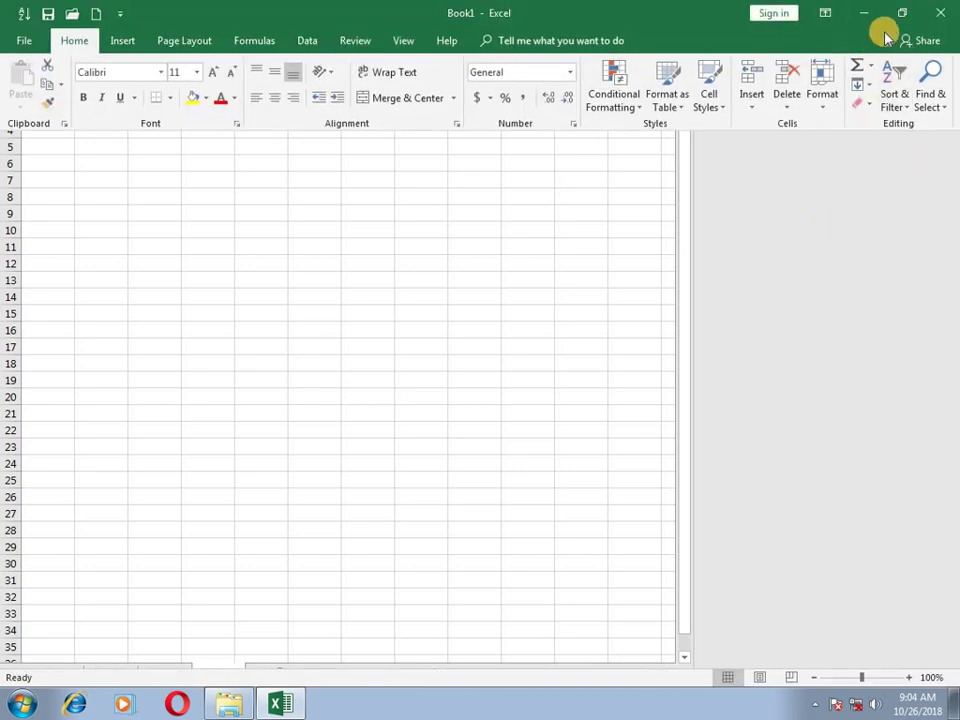
Step: Maximize the Excel window so the full ribbon stays shown beside the Share pane
{"action": "left_click", "coordinate": [901, 12]}
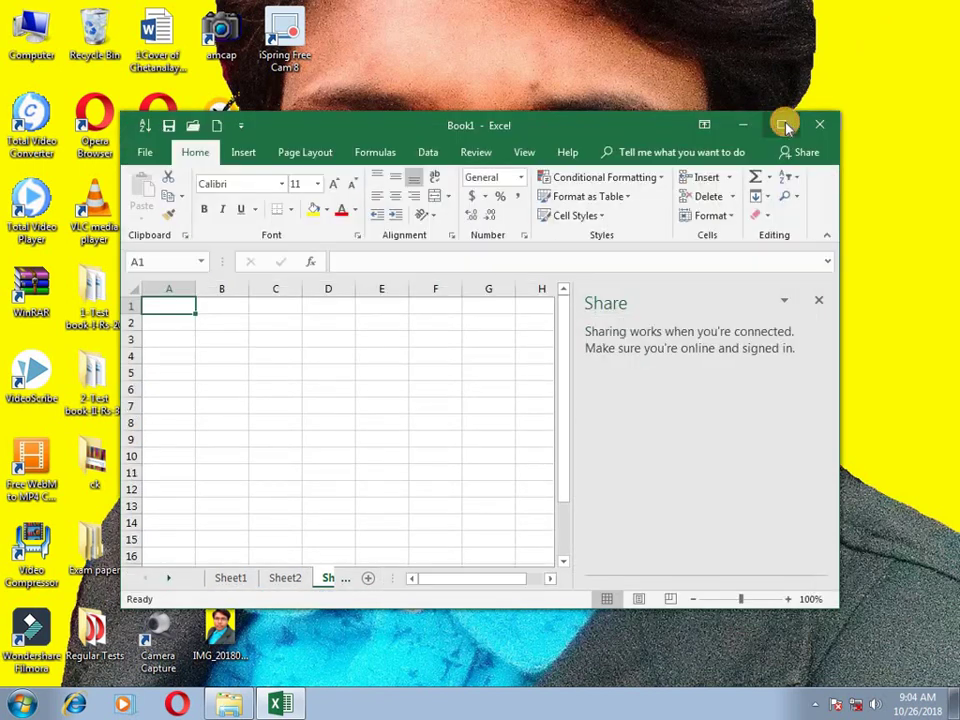
{"action": "left_click", "coordinate": [778, 120]}
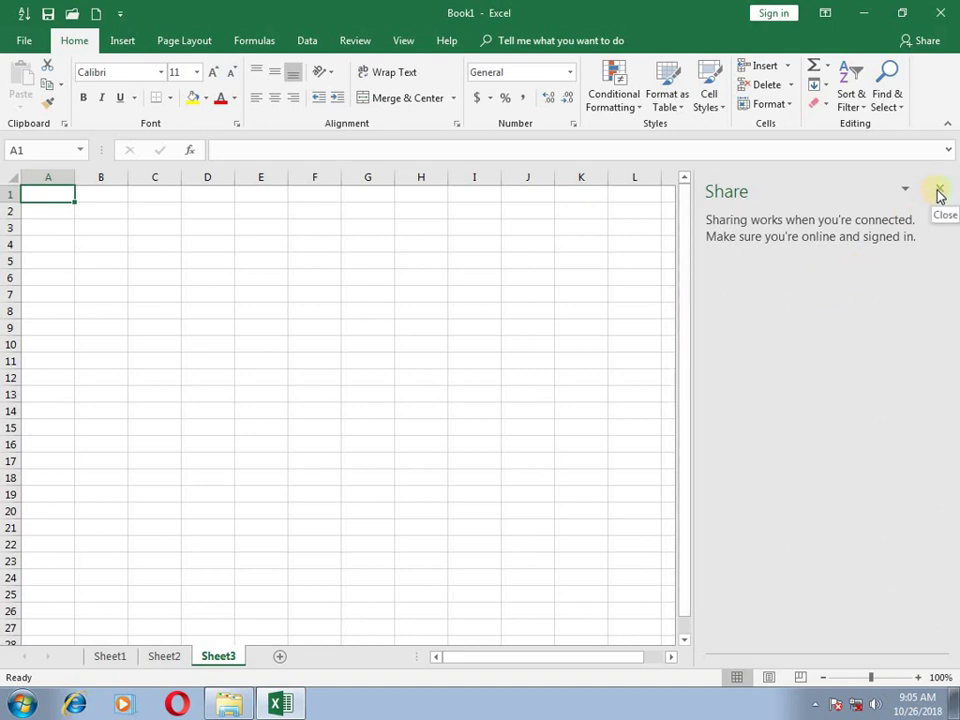
Step: Close the Share task pane so Sheet3 fills the window
{"action": "left_click", "coordinate": [940, 192]}
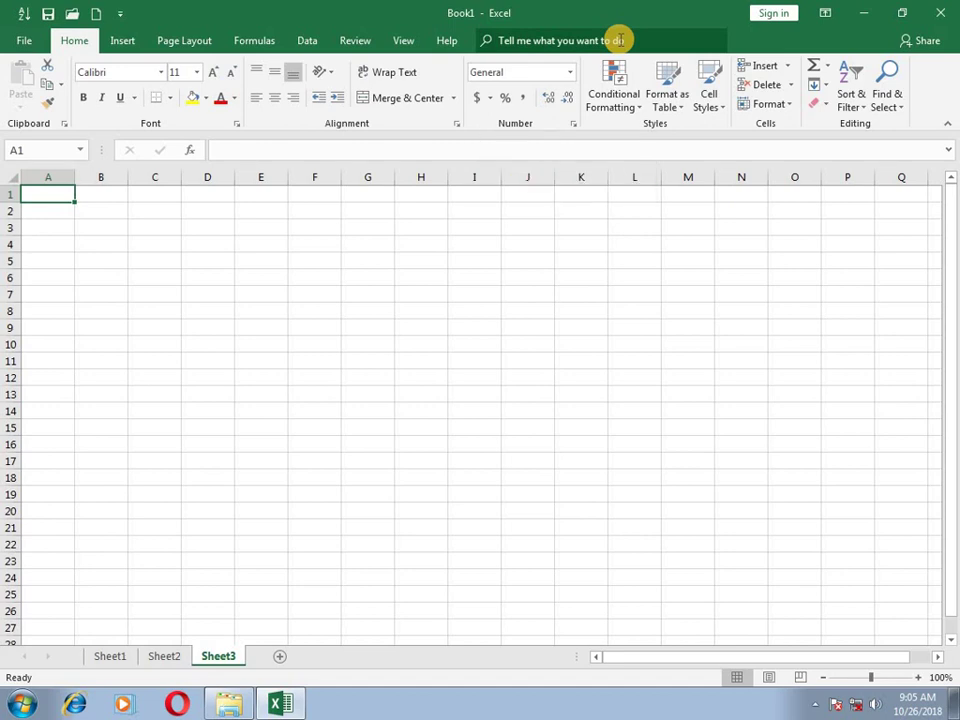
Step: Enter 2 in F3, 5 in F4 and 7 in F5 on Sheet3
{"action": "left_click", "coordinate": [314, 227]}
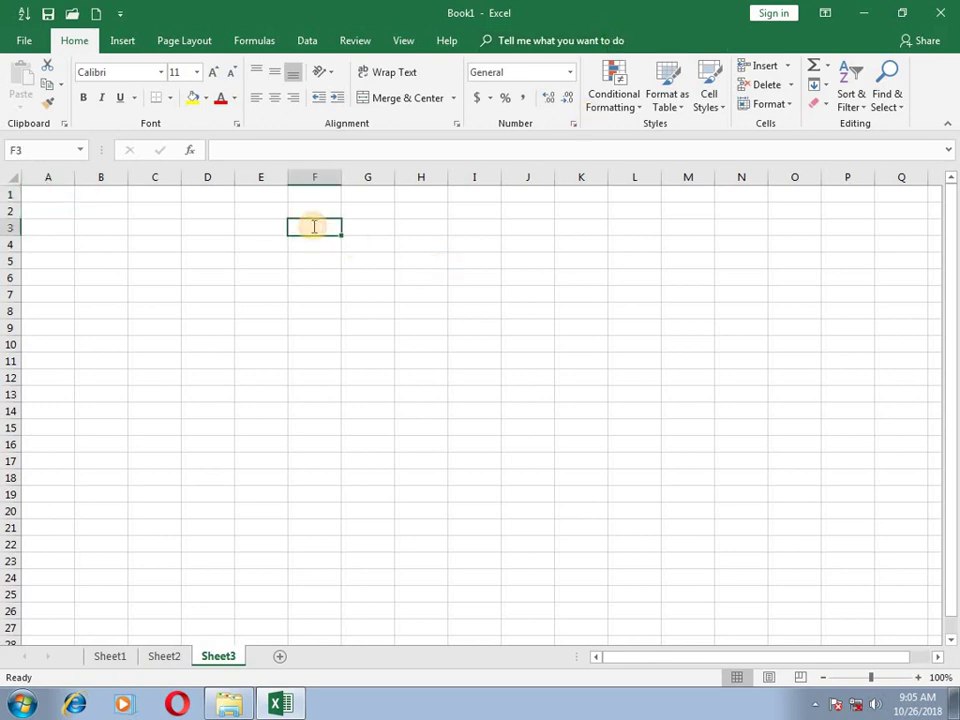
{"action": "type", "text": "2"}
{"action": "key", "text": "Return"}
{"action": "type", "text": "5"}
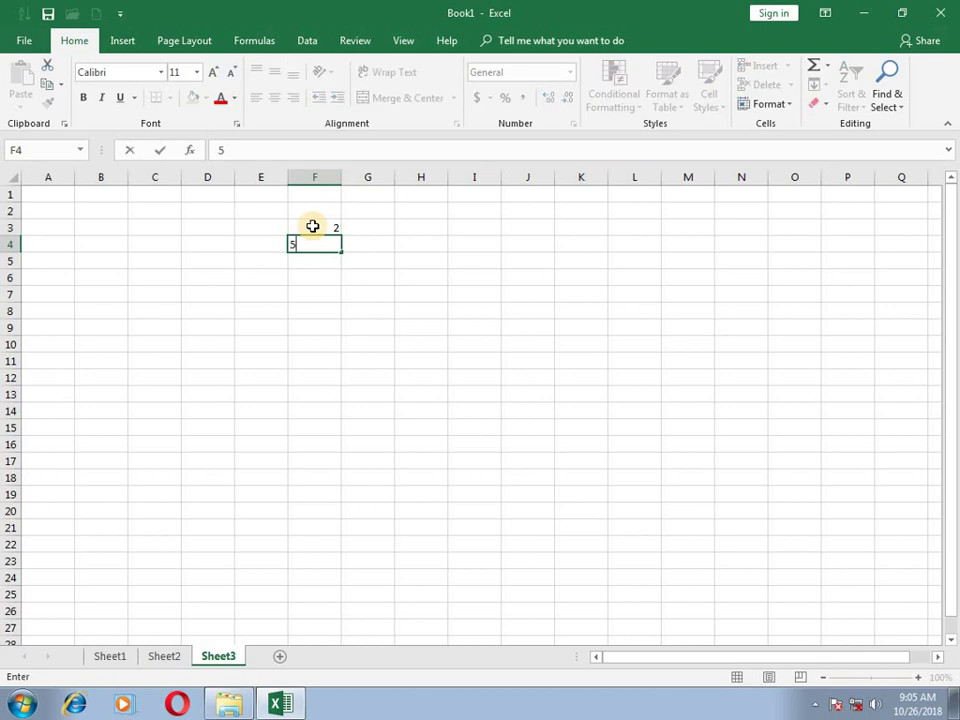
{"action": "key", "text": "Return"}
{"action": "type", "text": "7"}
{"action": "key", "text": "Return"}
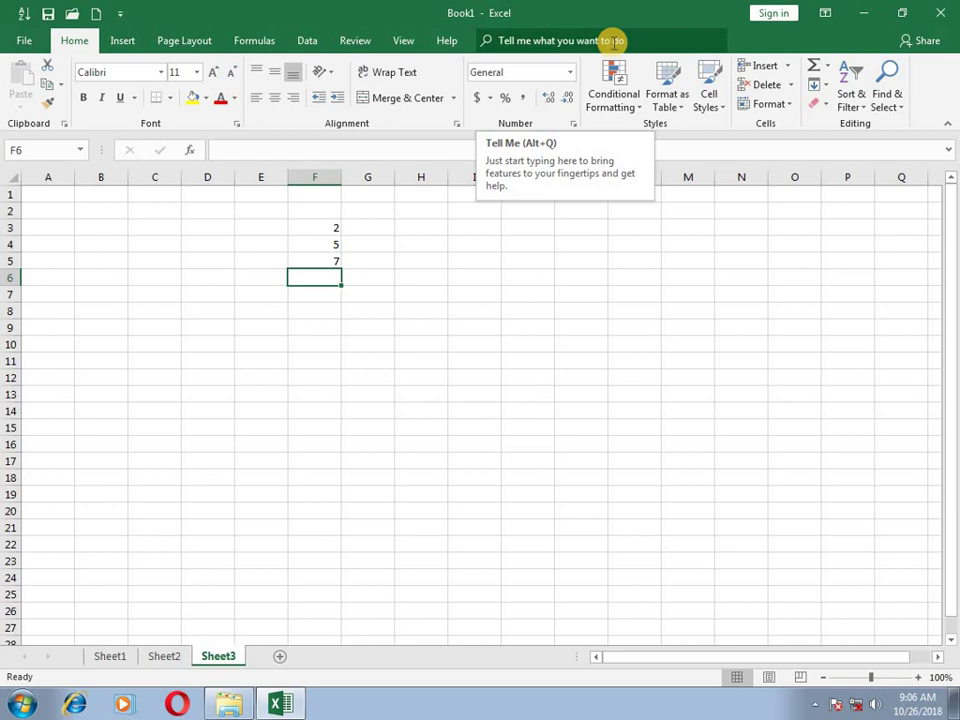
Step: Use the Tell Me search for 'sum' to AutoSum F3:F5 into F6, giving 14
{"action": "left_click", "coordinate": [612, 41]}
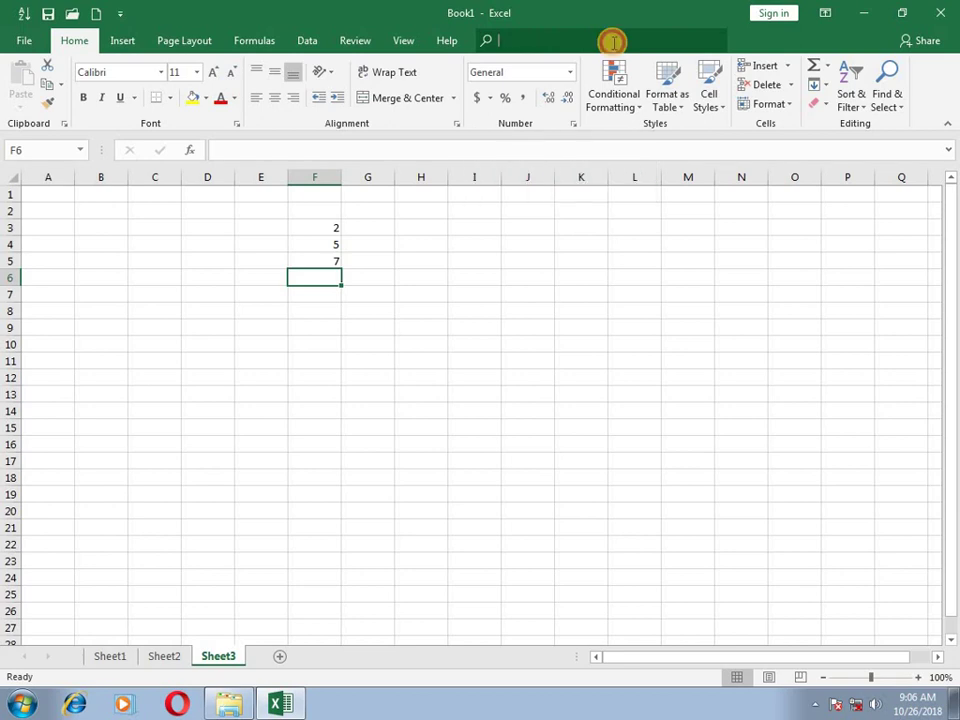
{"action": "type", "text": "s"}
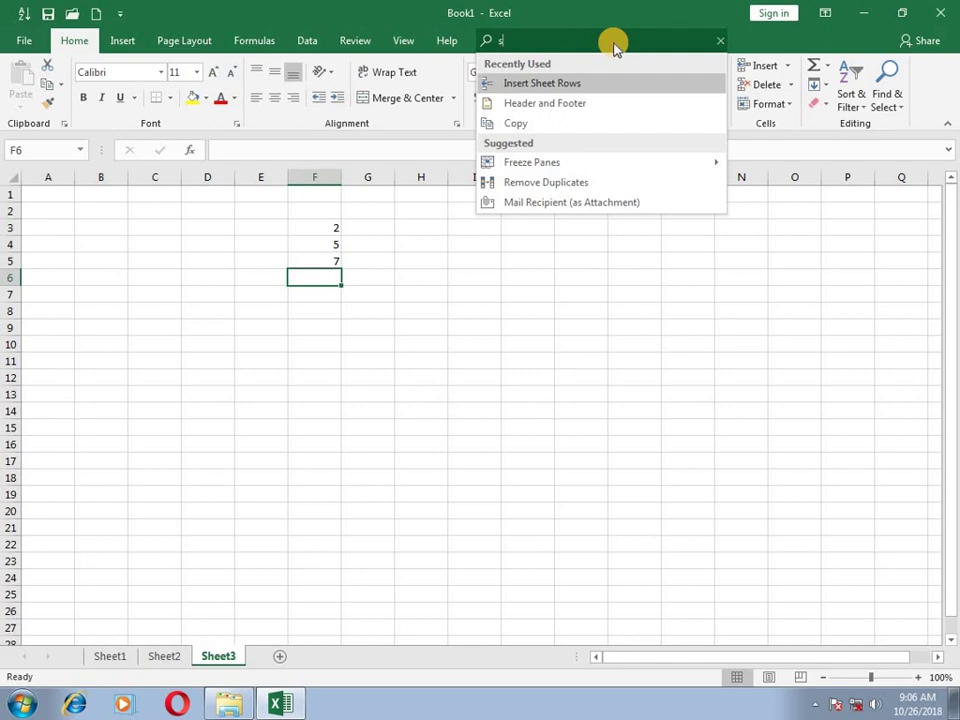
{"action": "type", "text": "um"}
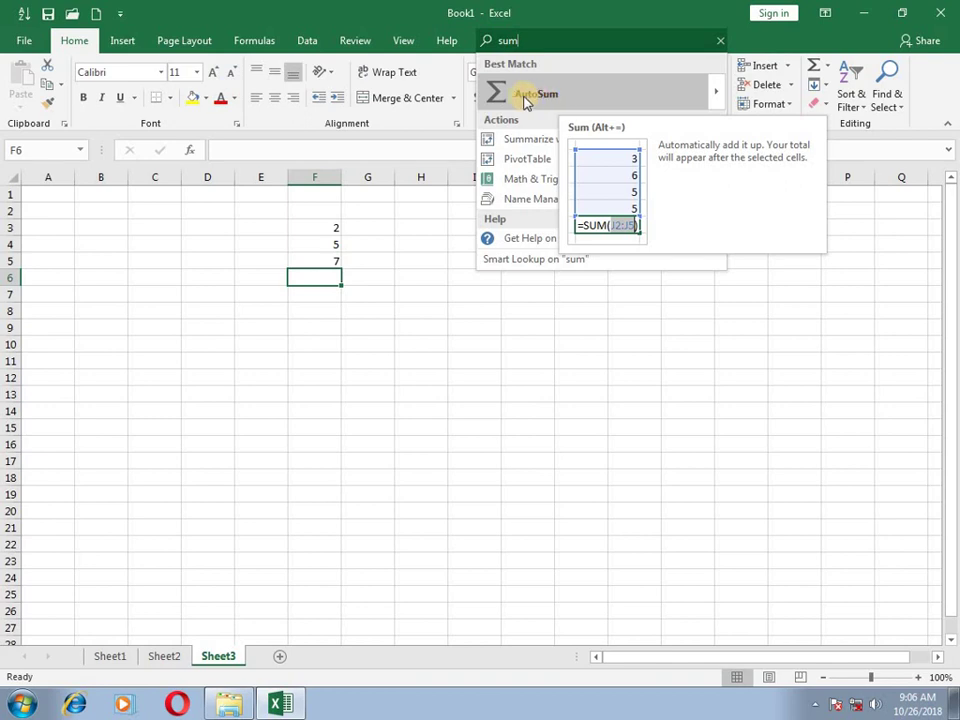
{"action": "left_click", "coordinate": [524, 99]}
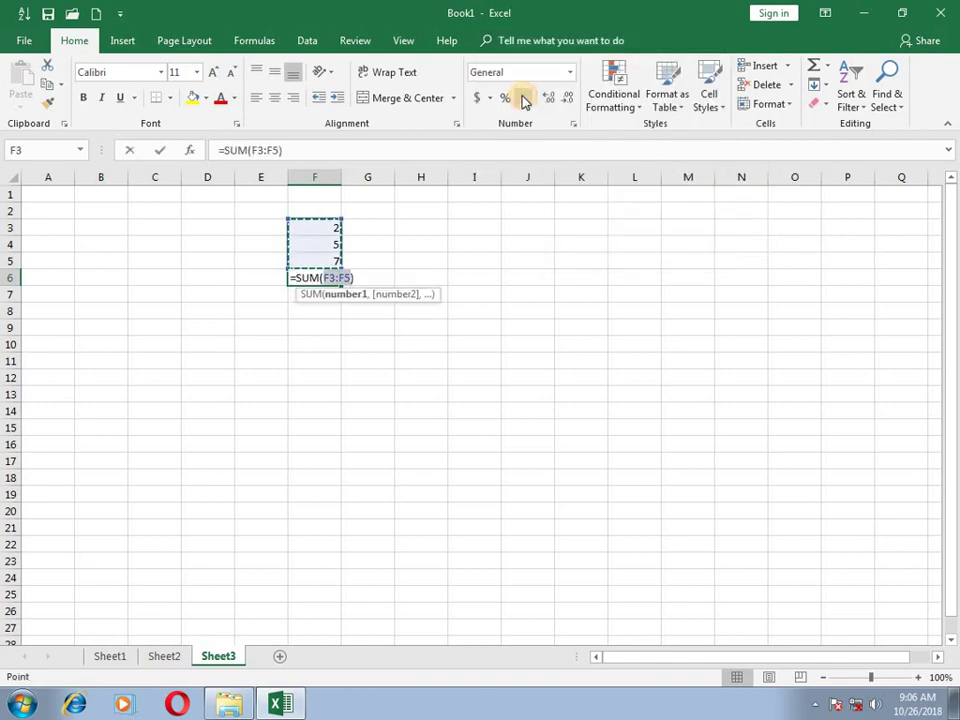
{"action": "key", "text": "Return"}
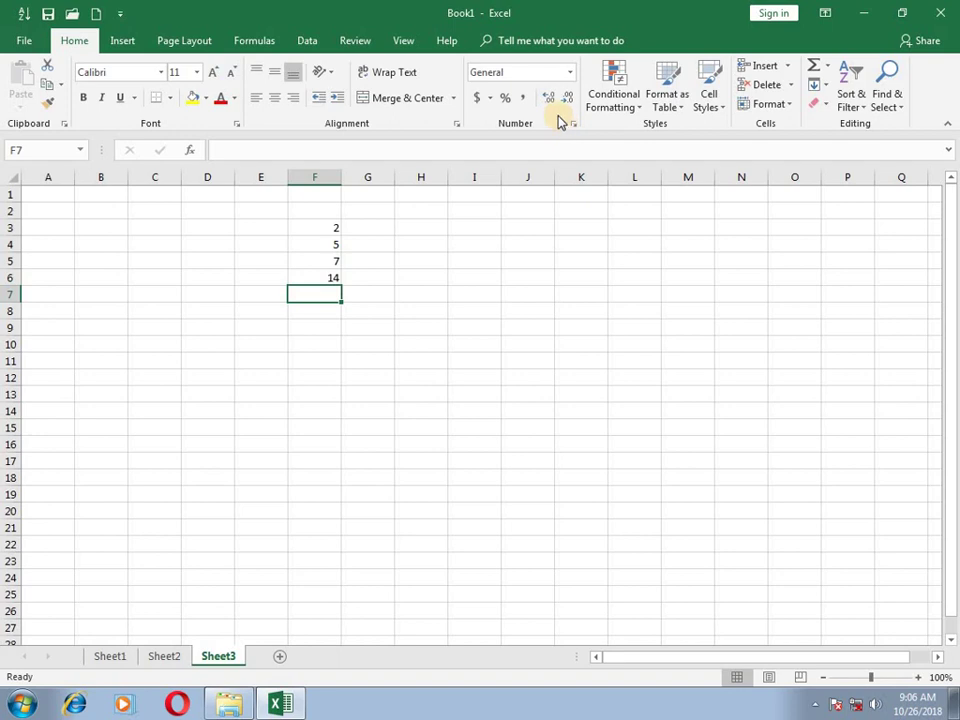
{"action": "left_click", "coordinate": [561, 40]}
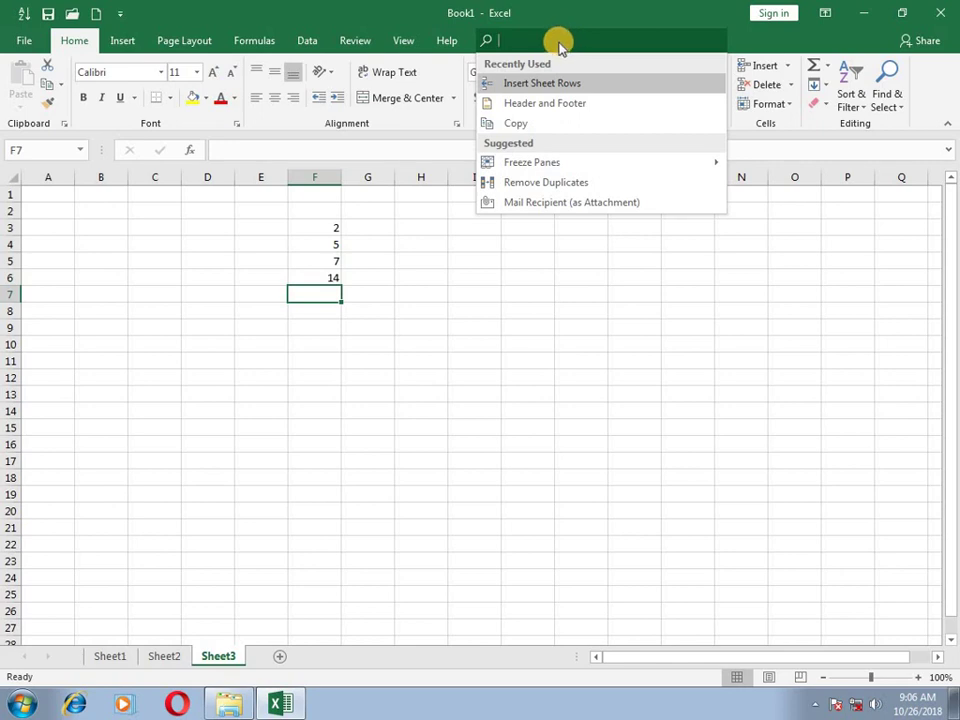
{"action": "left_click", "coordinate": [397, 284]}
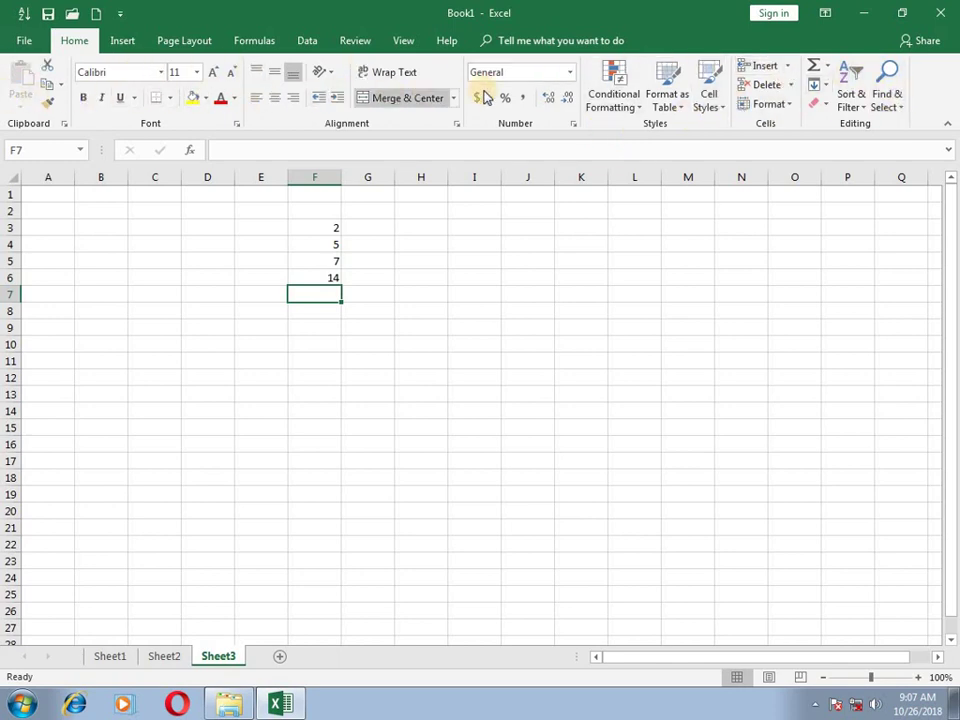
Step: Select cells B3, D4 and B5 in turn, then click into the formula bar
{"action": "left_click", "coordinate": [40, 149]}
{"action": "left_click", "coordinate": [103, 225]}
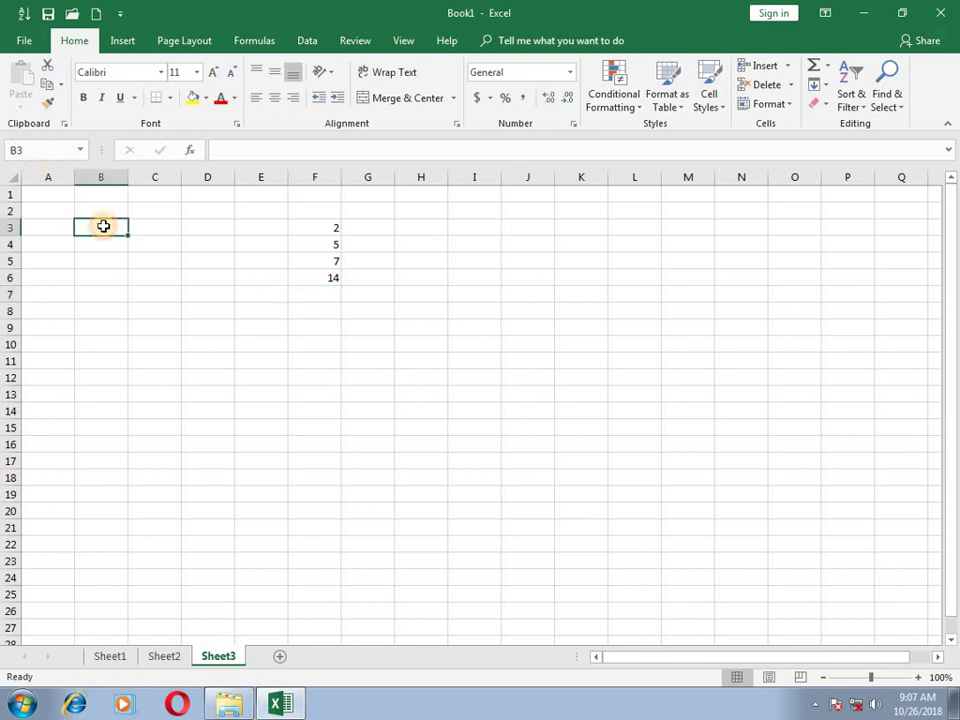
{"action": "left_click", "coordinate": [186, 248]}
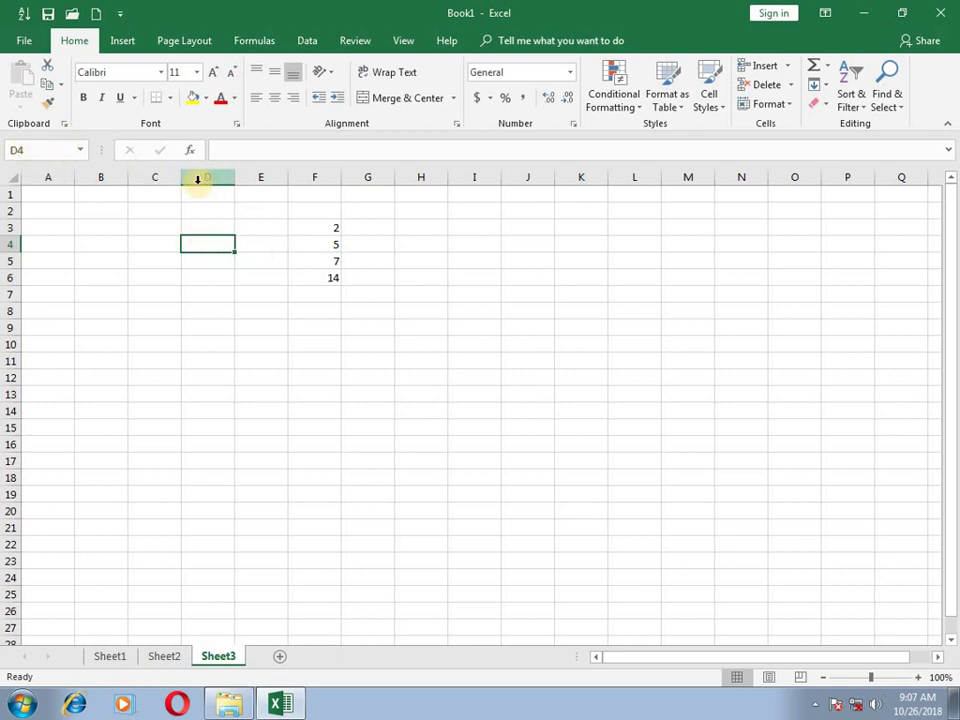
{"action": "left_click", "coordinate": [120, 258]}
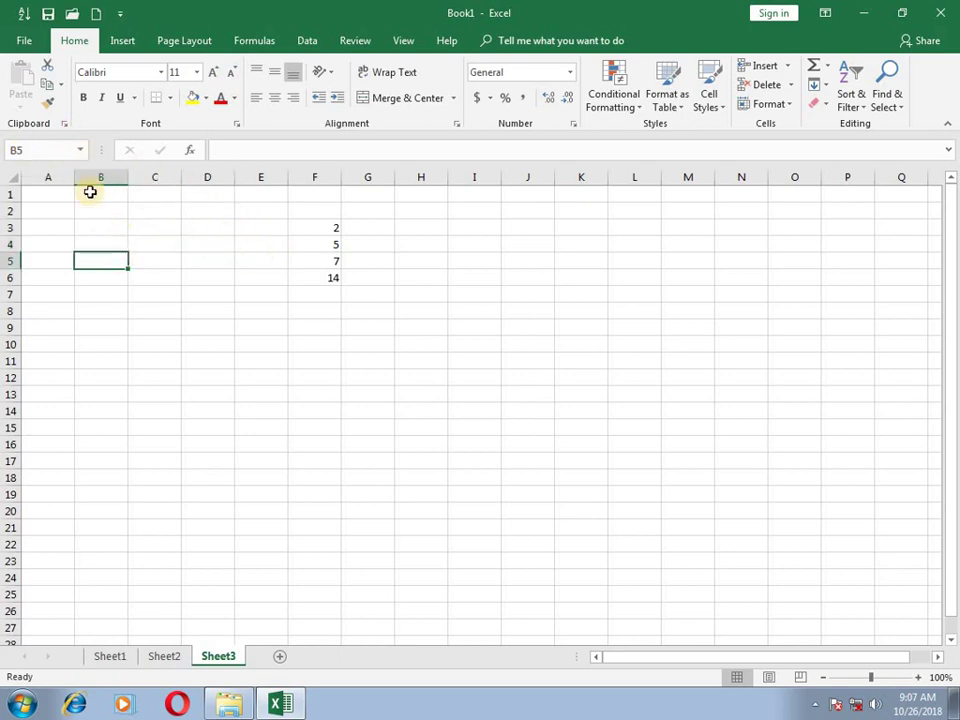
{"action": "left_click", "coordinate": [231, 148]}
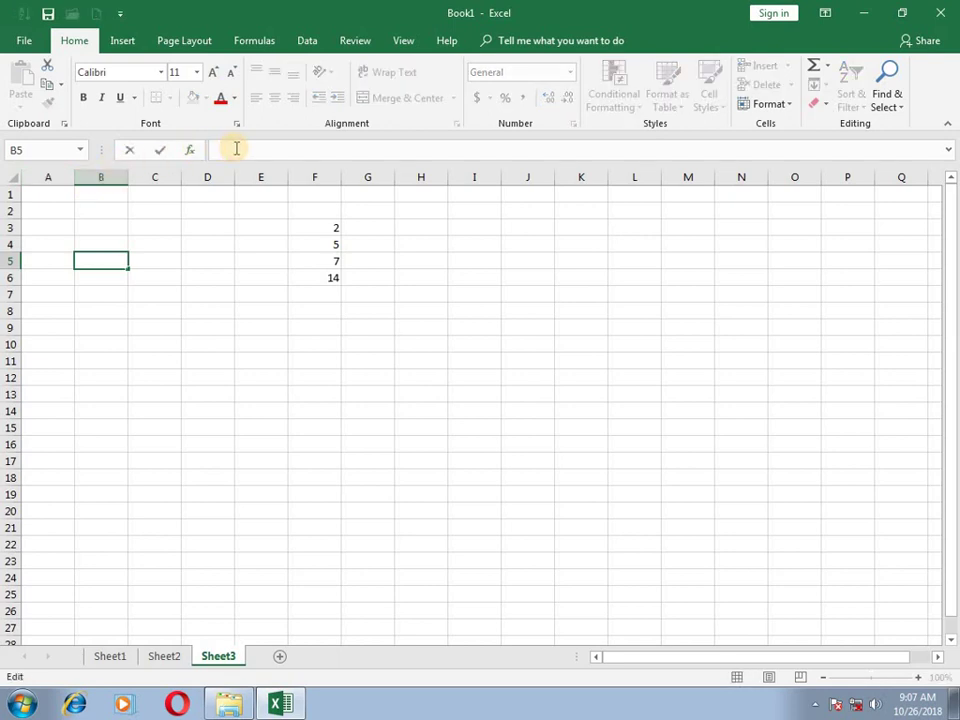
Step: Leave an incomplete =sum entry in E8, then select D4 and range A1:A4
{"action": "left_click", "coordinate": [276, 313]}
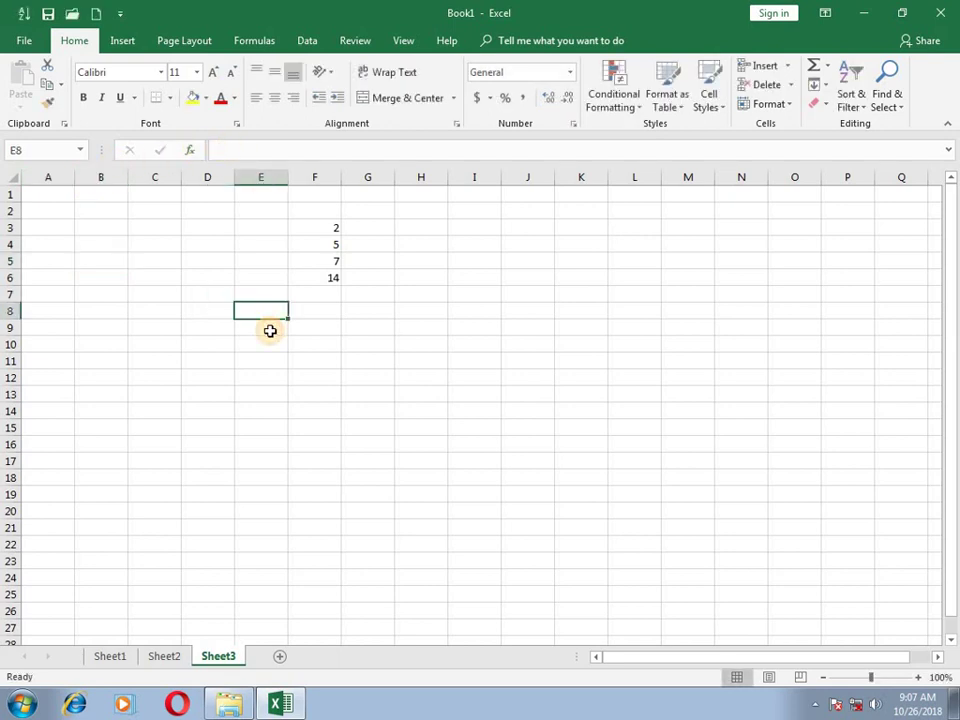
{"action": "type", "text": "kbnn"}
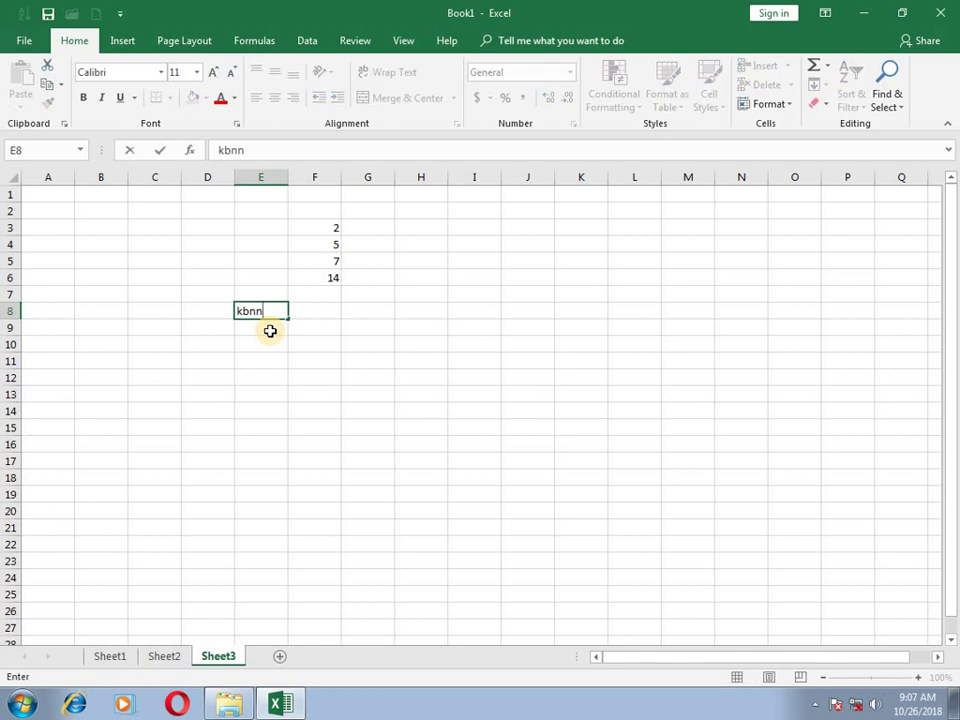
{"action": "key", "text": "BackSpace"}
{"action": "key", "text": "BackSpace"}
{"action": "key", "text": "BackSpace"}
{"action": "key", "text": "BackSpace"}
{"action": "type", "text": "=sum"}
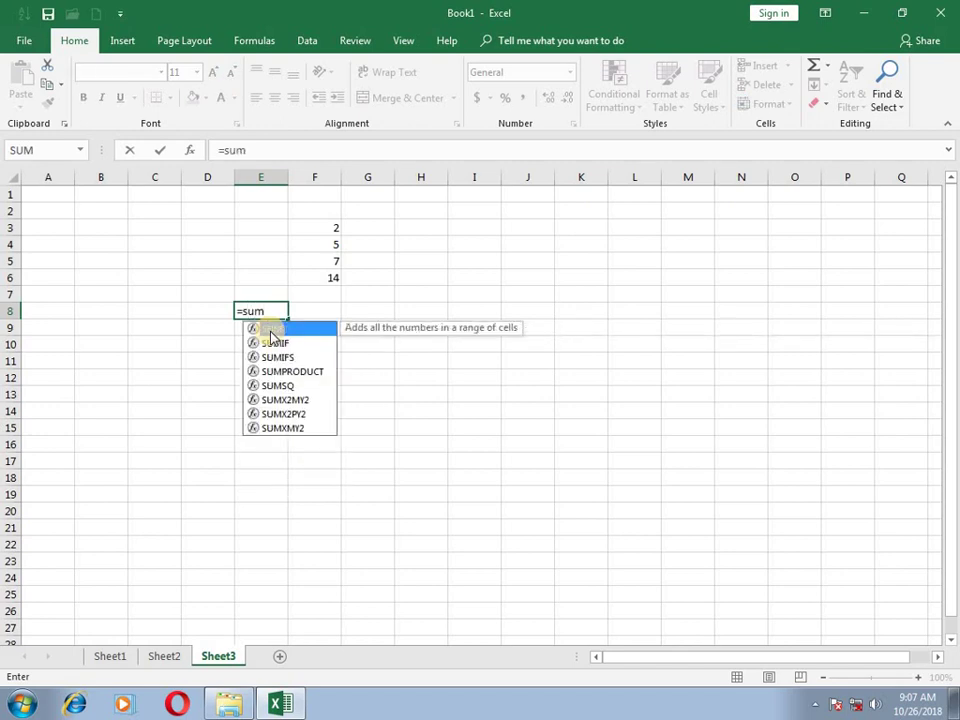
{"action": "left_click", "coordinate": [229, 237]}
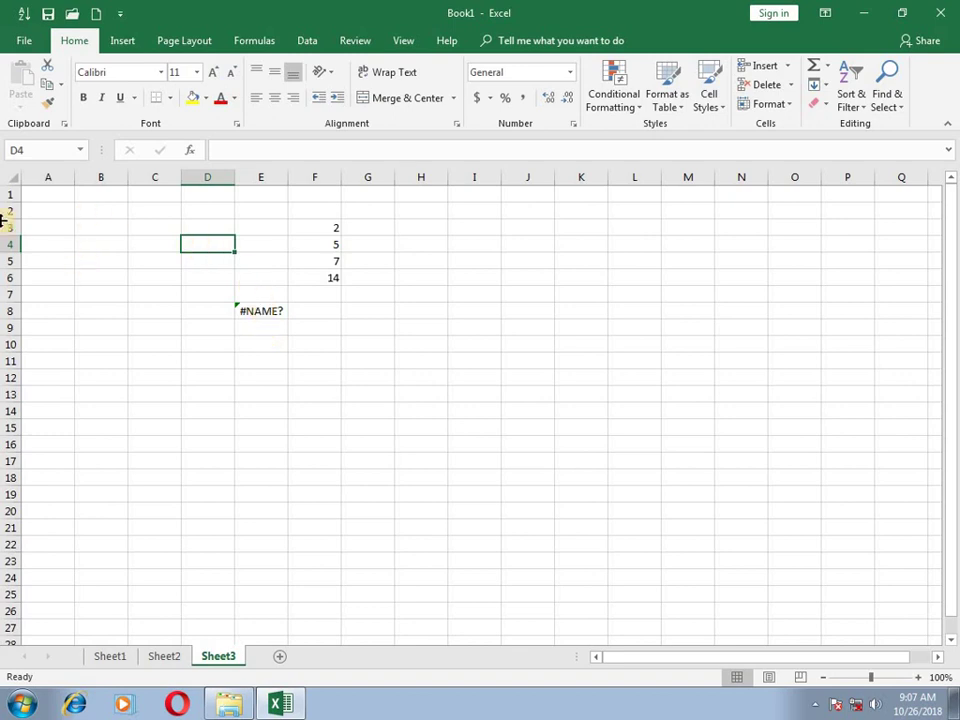
{"action": "mouse_move", "coordinate": [54, 195]}
{"action": "left_mouse_down"}
{"action": "mouse_move", "coordinate": [86, 620]}
{"action": "mouse_move", "coordinate": [13, 458]}
{"action": "left_mouse_up"}
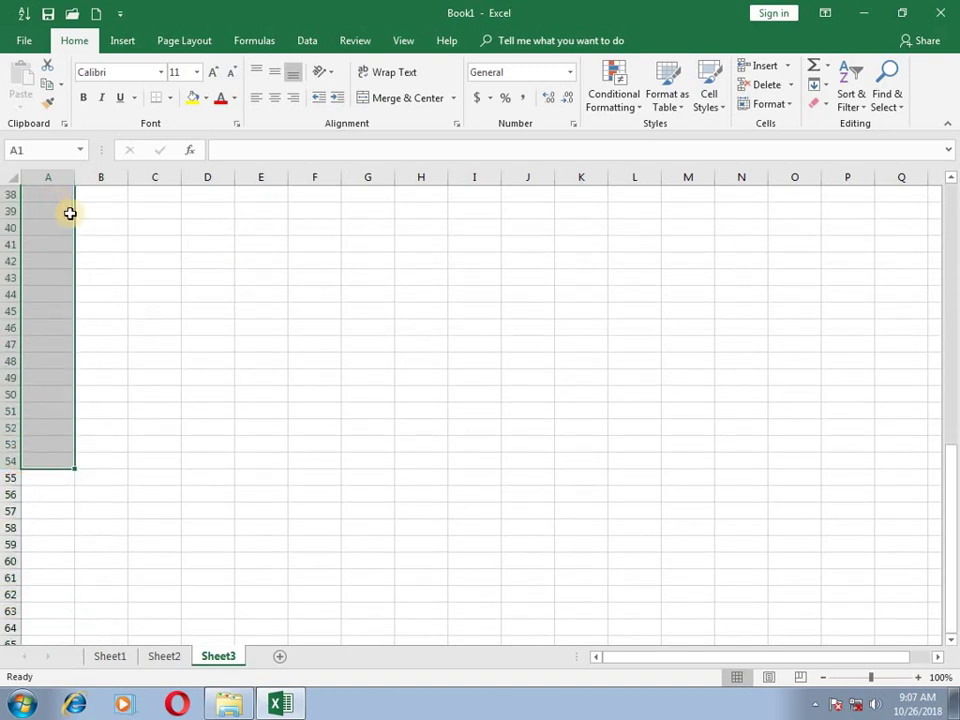
Step: Select B39:I39, then E41:E53, then the block D44:G46
{"action": "left_click_drag", "start_coordinate": [93, 212], "coordinate": [481, 214]}
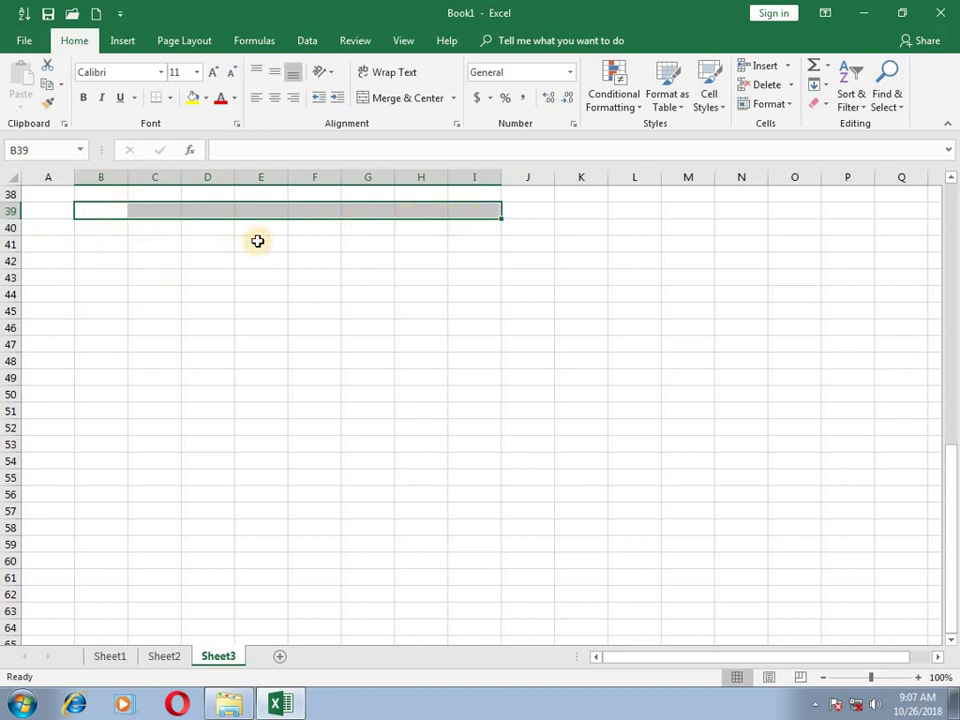
{"action": "mouse_move", "coordinate": [259, 241]}
{"action": "left_mouse_down"}
{"action": "mouse_move", "coordinate": [255, 278]}
{"action": "mouse_move", "coordinate": [311, 408]}
{"action": "left_mouse_up"}
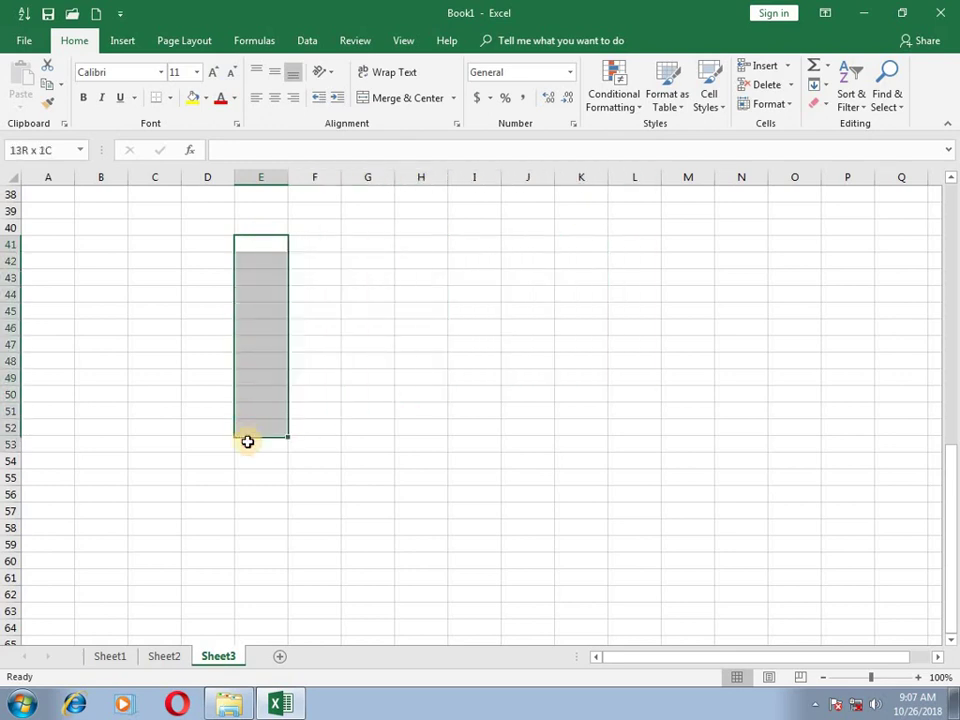
{"action": "left_click_drag", "start_coordinate": [250, 413], "coordinate": [247, 444]}
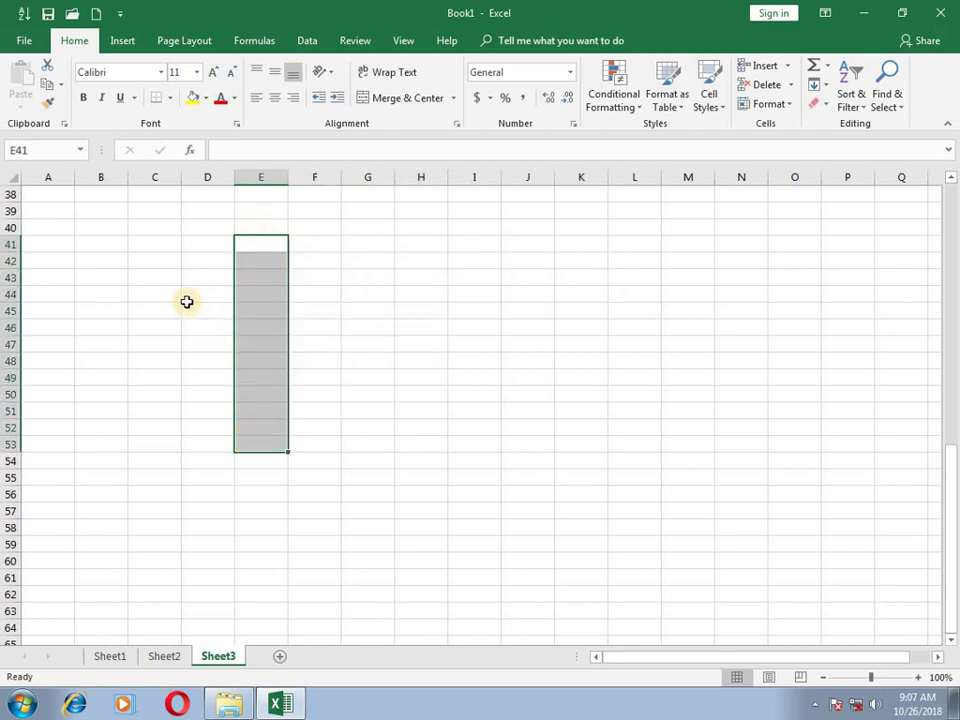
{"action": "mouse_move", "coordinate": [190, 296]}
{"action": "left_mouse_down"}
{"action": "mouse_move", "coordinate": [375, 318]}
{"action": "mouse_move", "coordinate": [372, 310]}
{"action": "left_mouse_up"}
Step: Select only cell E44 and zoom Sheet3 out to about 62%
{"action": "left_click", "coordinate": [271, 291]}
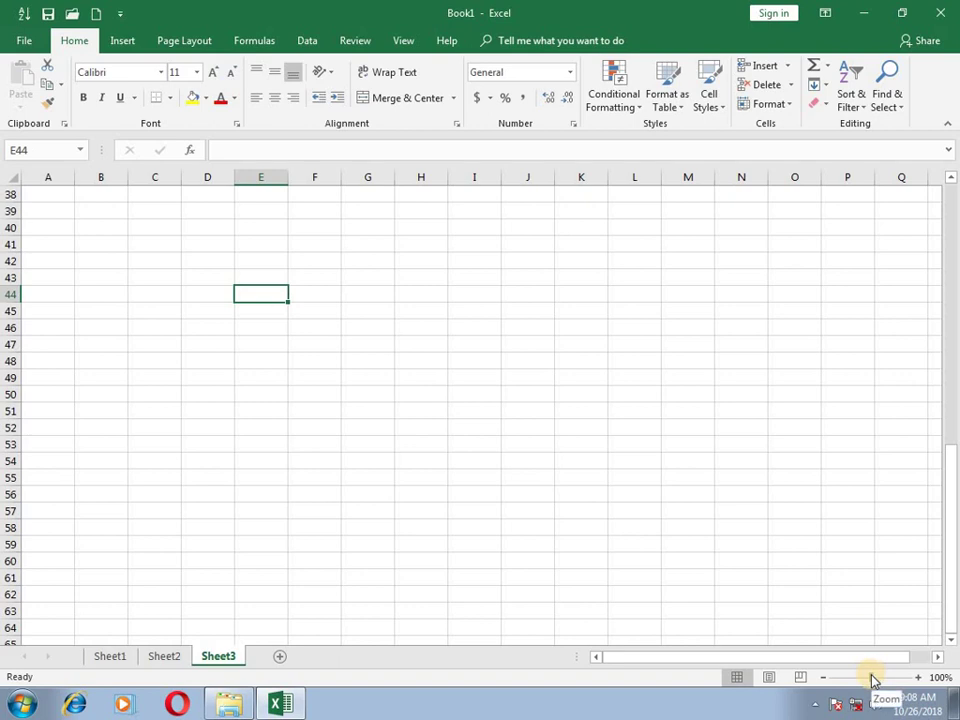
{"action": "mouse_move", "coordinate": [872, 678]}
{"action": "left_mouse_down"}
{"action": "mouse_move", "coordinate": [856, 688]}
{"action": "mouse_move", "coordinate": [850, 681]}
{"action": "left_mouse_up"}
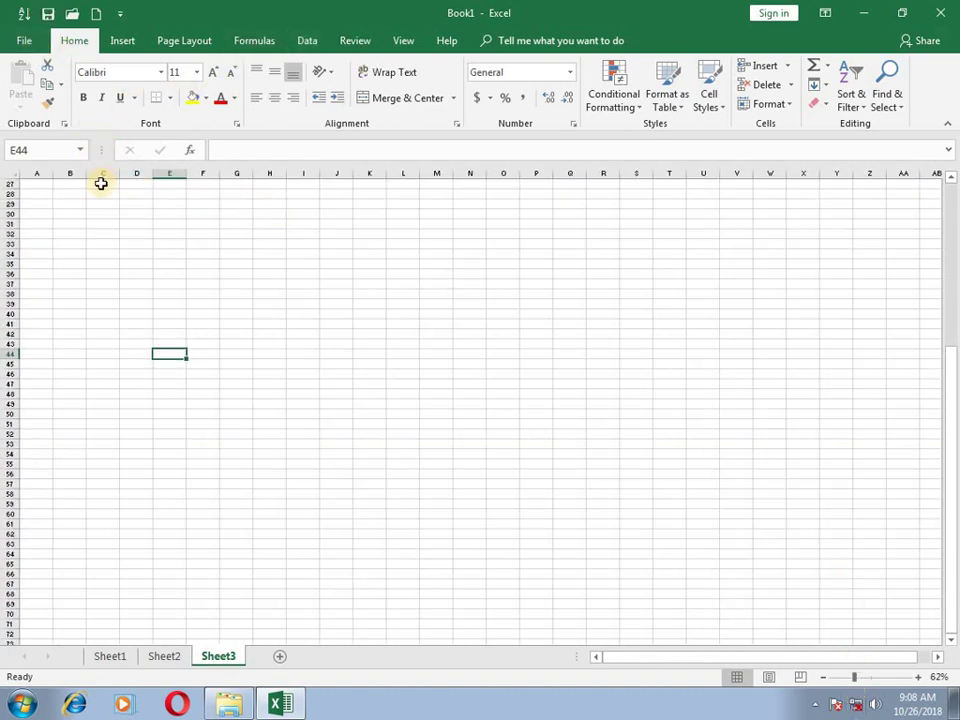
Step: Open the File backstage to see unsaved Book1's Info page
{"action": "left_click", "coordinate": [25, 44]}
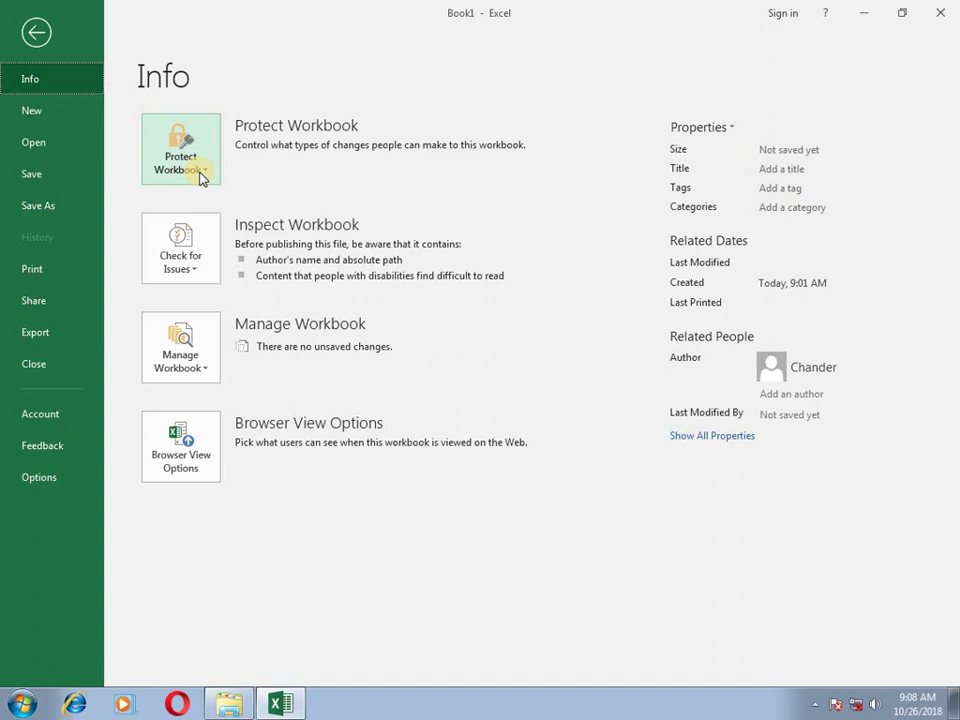
{"action": "left_click", "coordinate": [202, 177]}
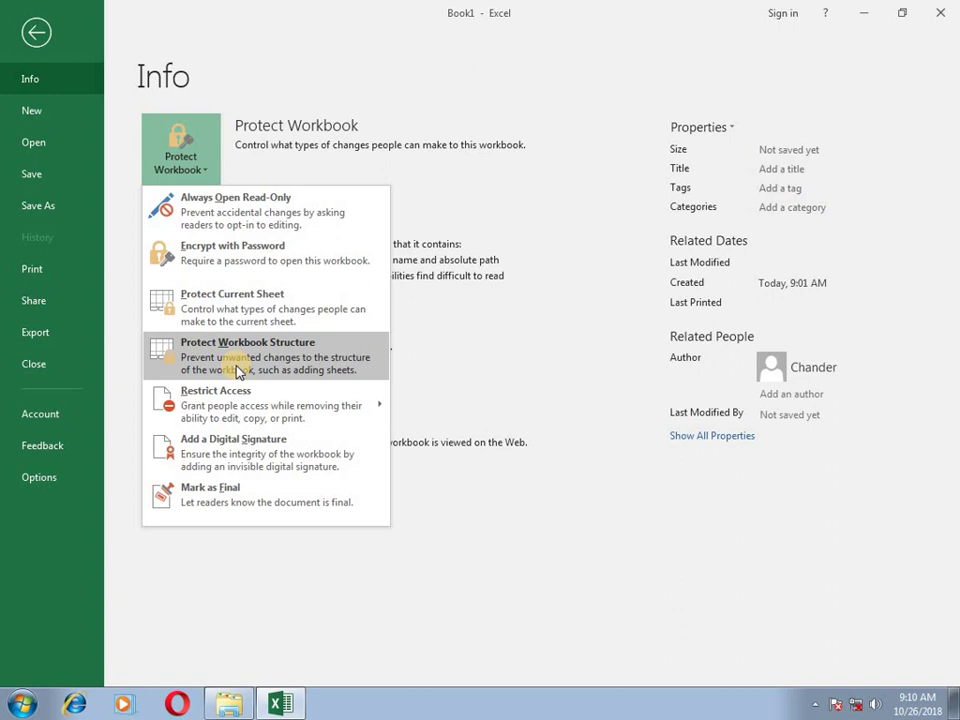
{"action": "mouse_move", "coordinate": [289, 400]}
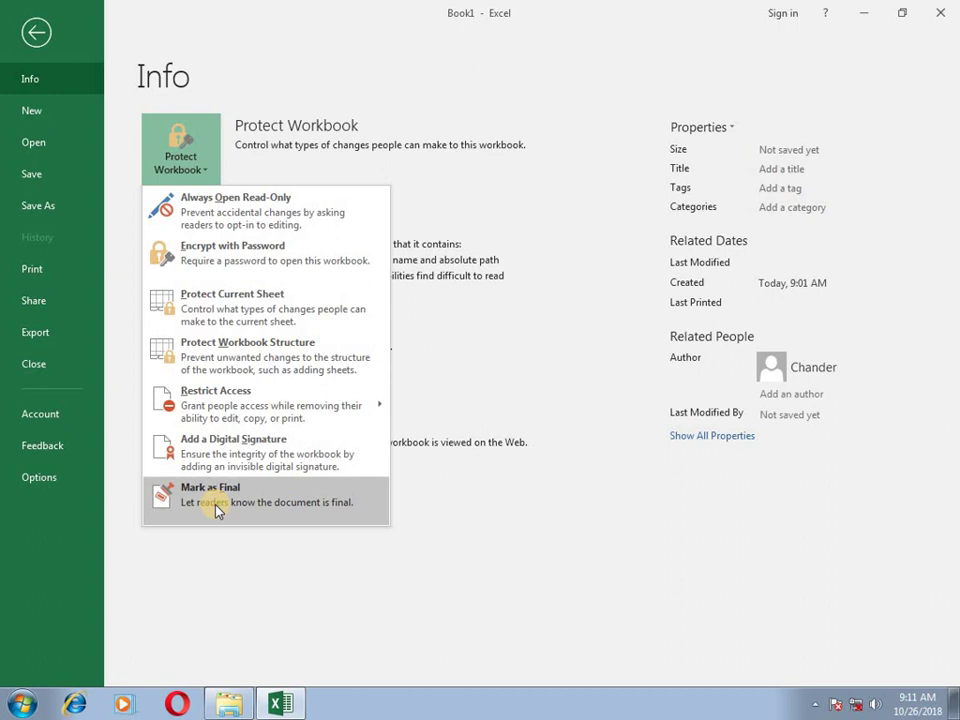
{"action": "left_click", "coordinate": [370, 587]}
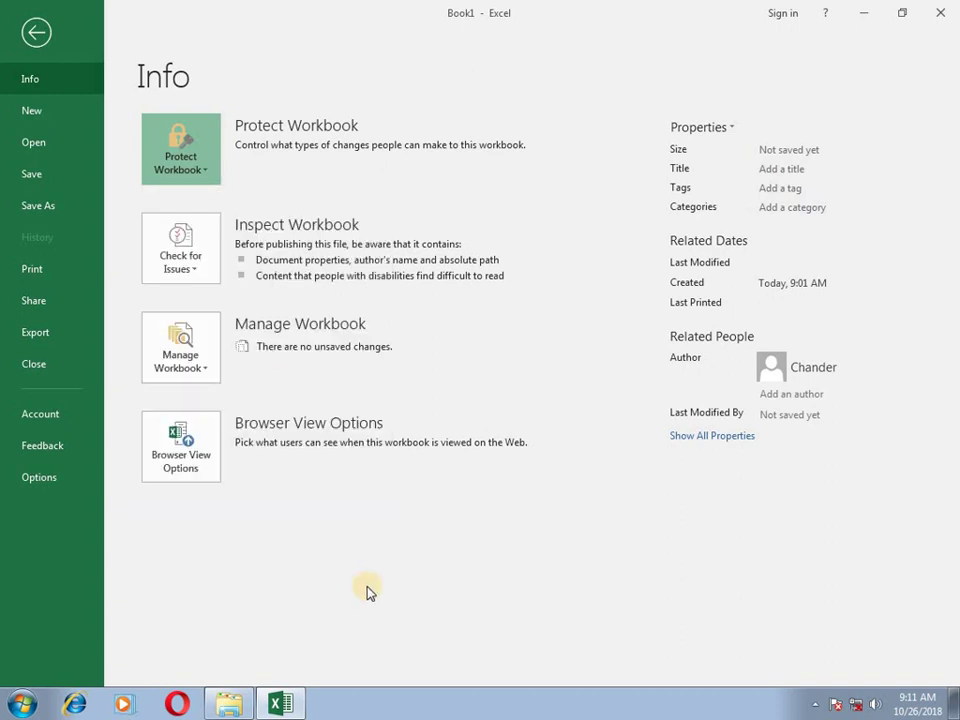
{"action": "left_click", "coordinate": [196, 276]}
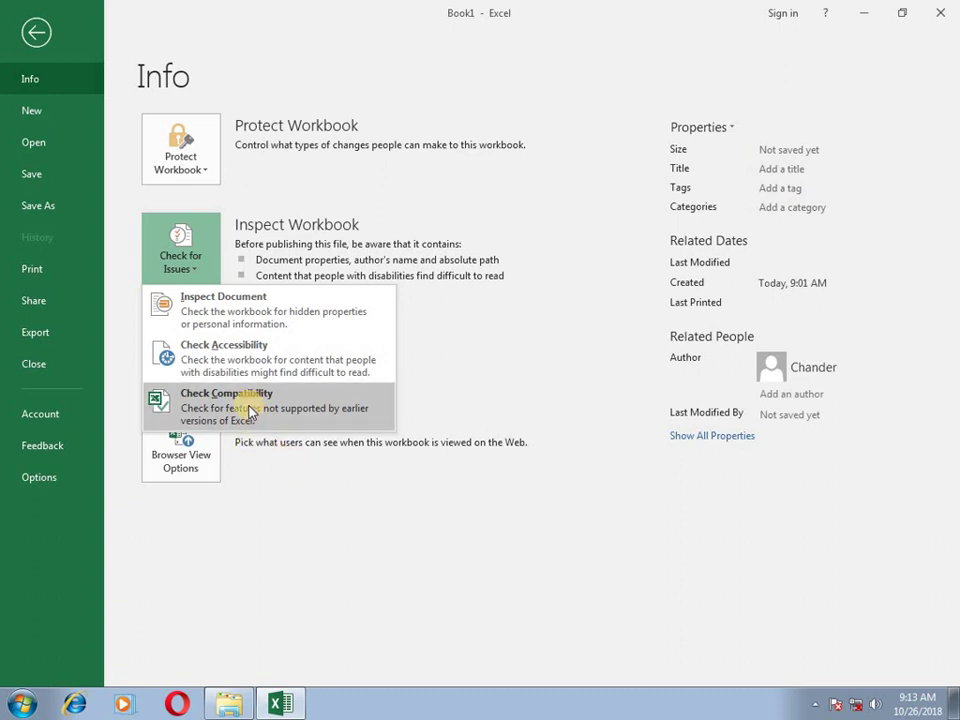
{"action": "left_click", "coordinate": [238, 482]}
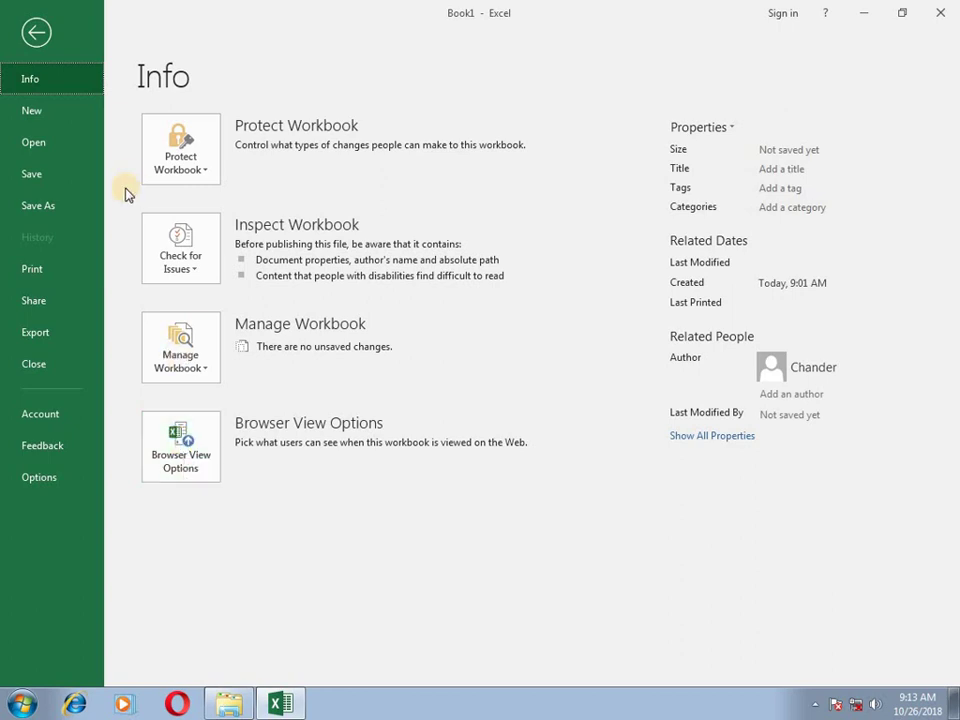
Step: In Browser View Options, choose Sheets and uncheck Sheet2, leaving Sheet1 and Sheet3
{"action": "left_click", "coordinate": [205, 455]}
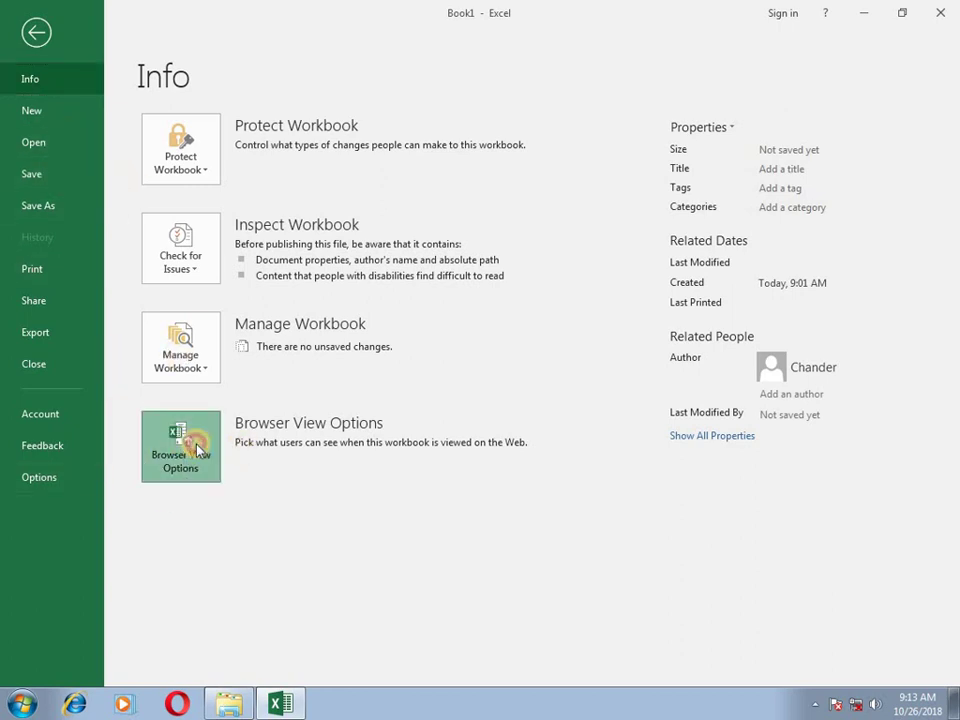
{"action": "left_click", "coordinate": [371, 302]}
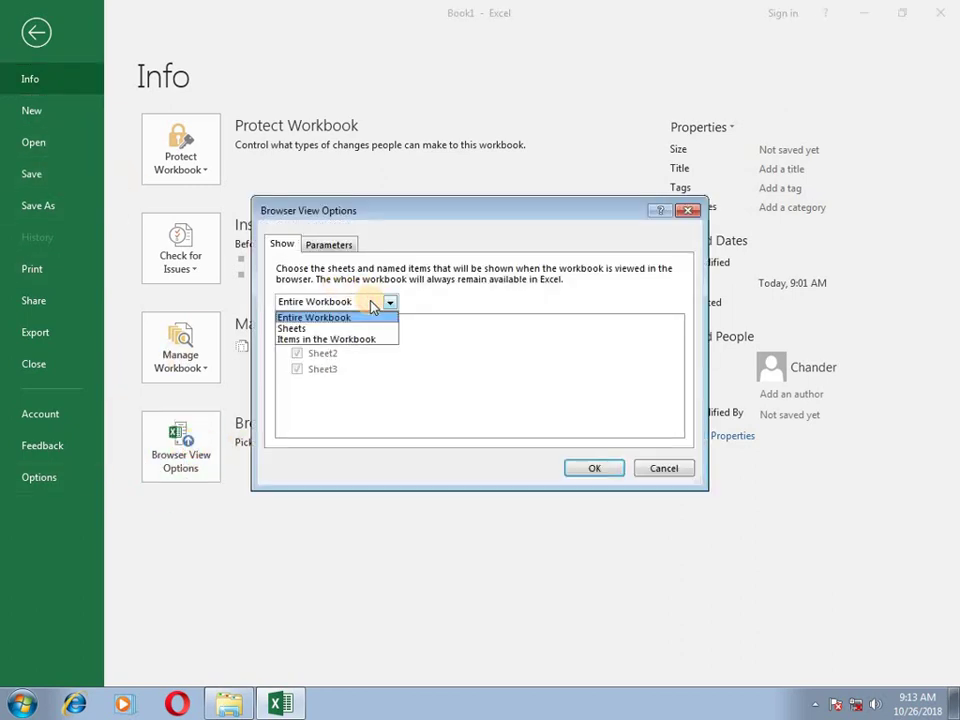
{"action": "left_click", "coordinate": [328, 328]}
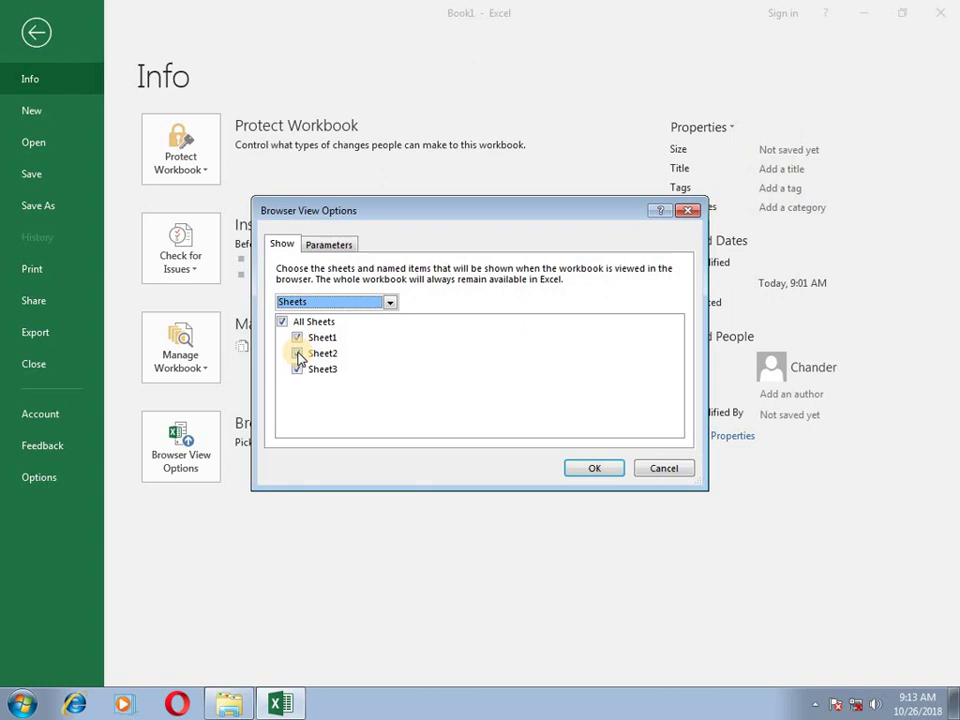
{"action": "left_click", "coordinate": [297, 353]}
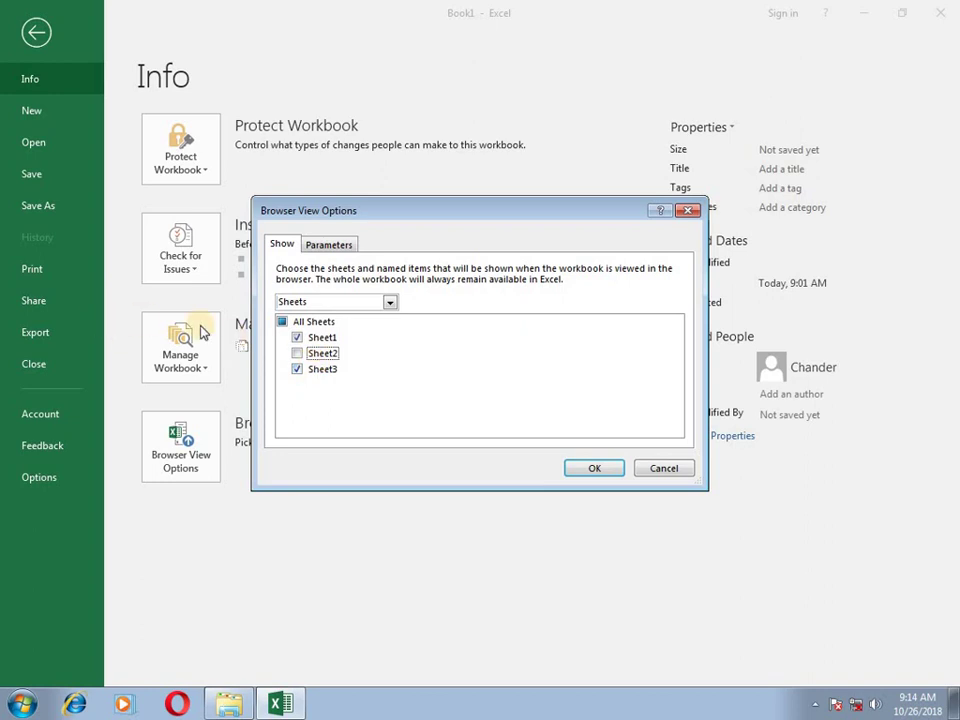
Step: Switch the Browser View Options dropdown back to Entire Workbook
{"action": "left_click", "coordinate": [385, 304]}
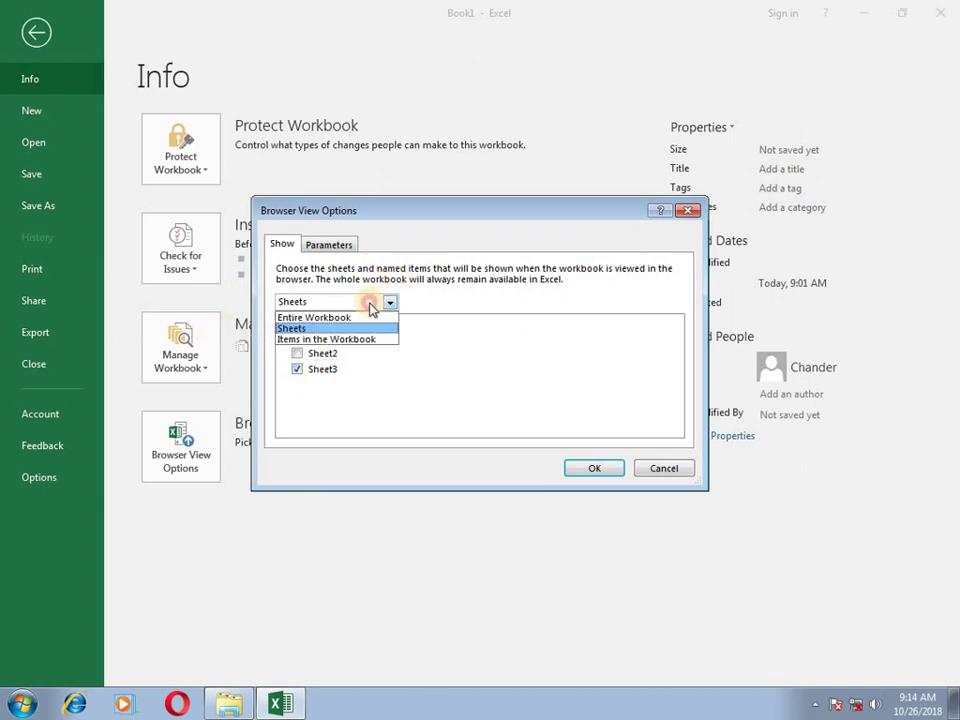
{"action": "left_click", "coordinate": [311, 326]}
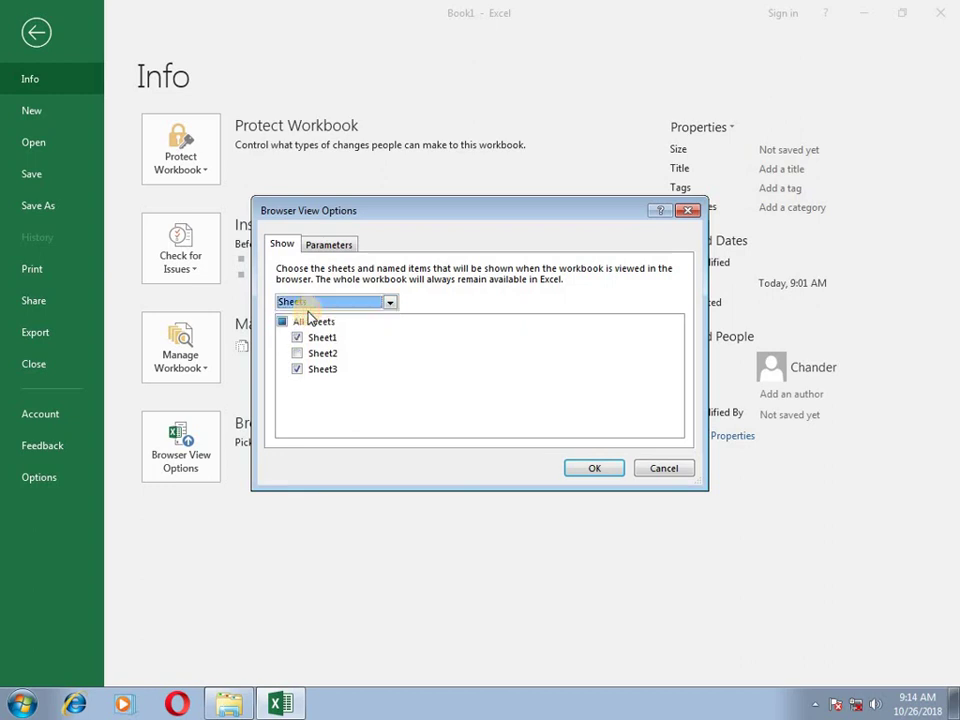
{"action": "left_click", "coordinate": [308, 309]}
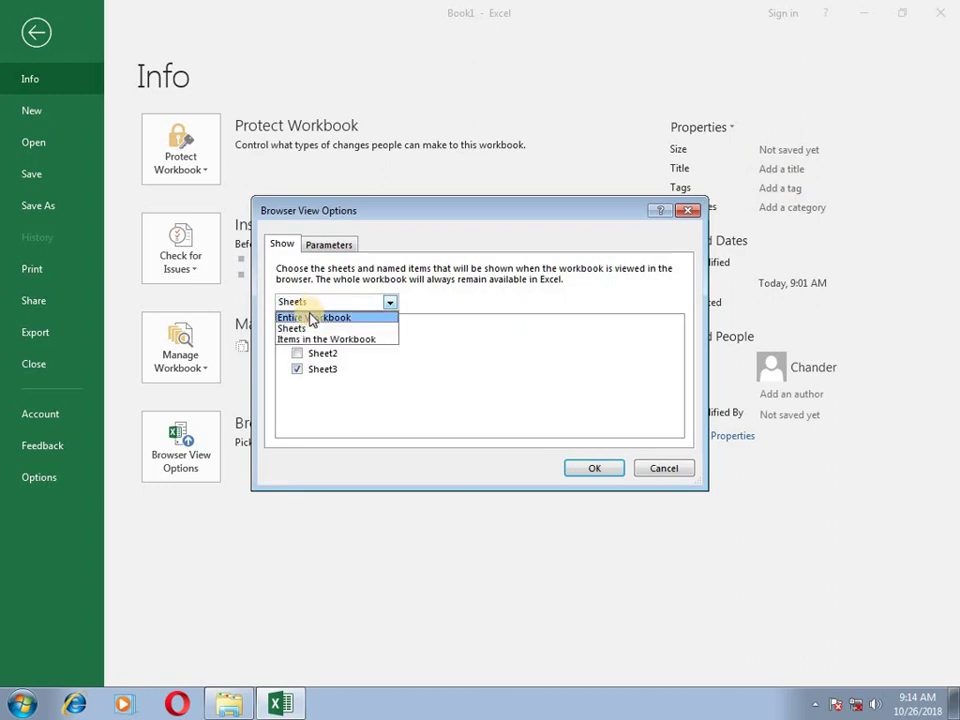
{"action": "left_click", "coordinate": [312, 317]}
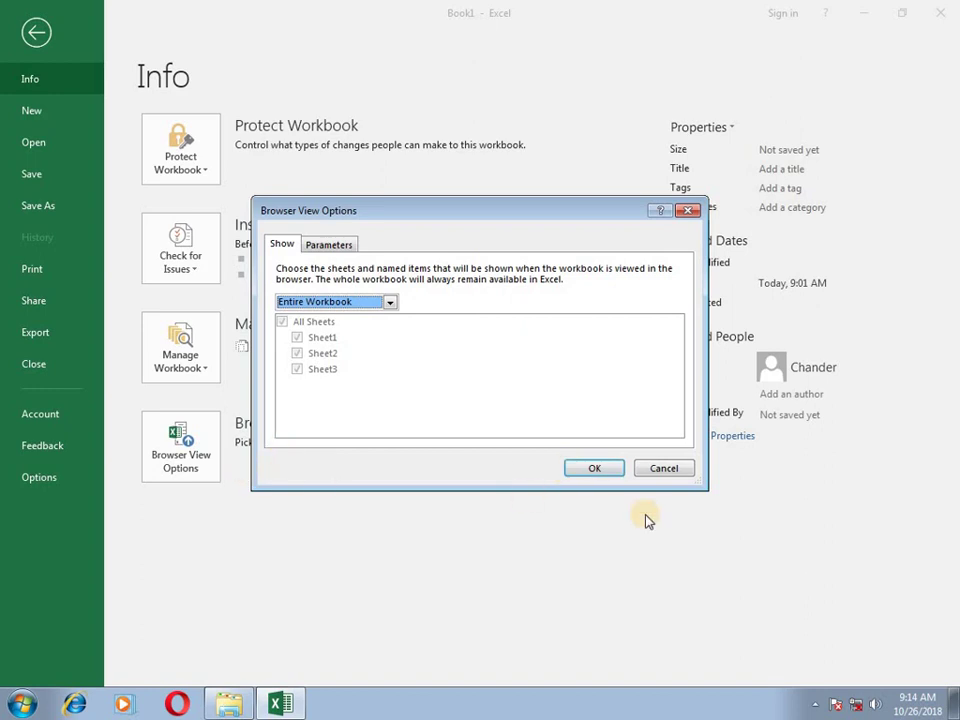
Step: Cancel the Browser View Options dialog and bring up the screen recorder's finish options
{"action": "left_click", "coordinate": [662, 468]}
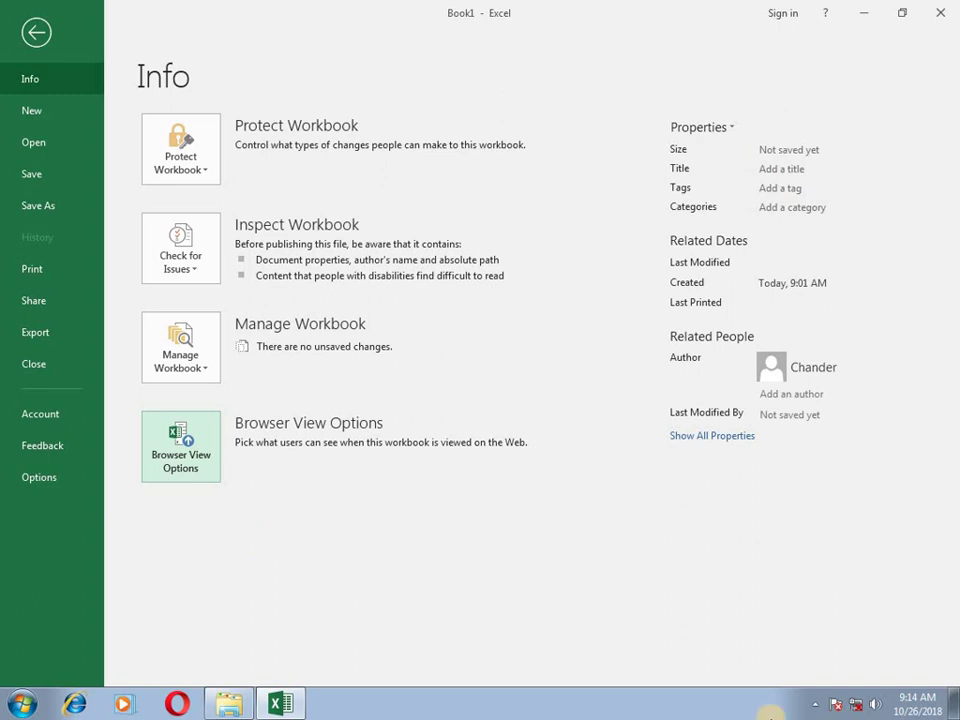
{"action": "left_click", "coordinate": [815, 704]}
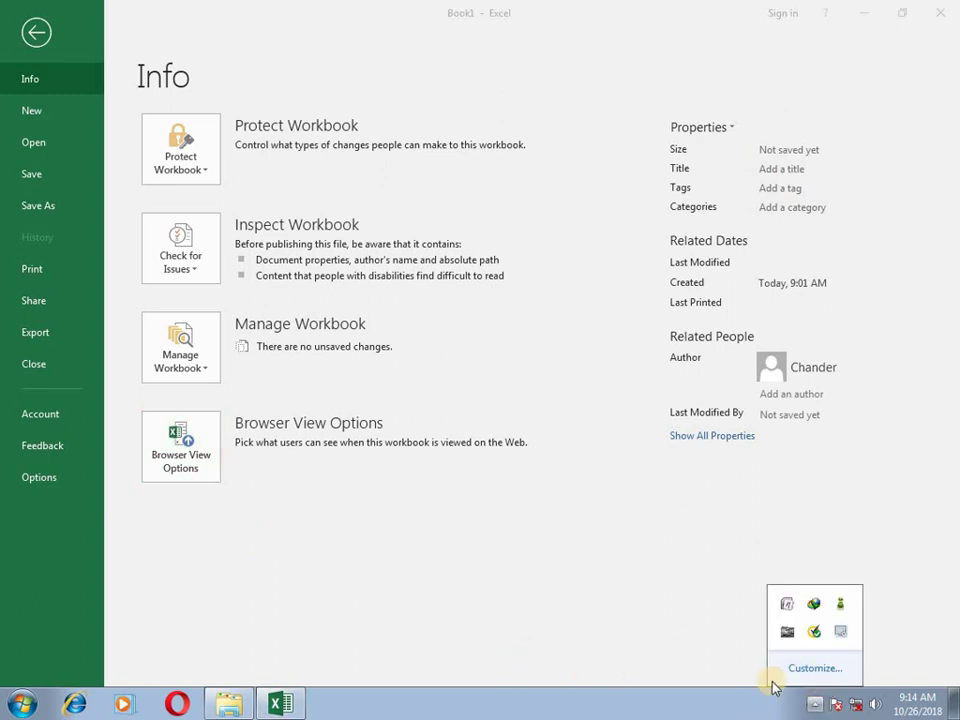
{"action": "right_click", "coordinate": [843, 633]}
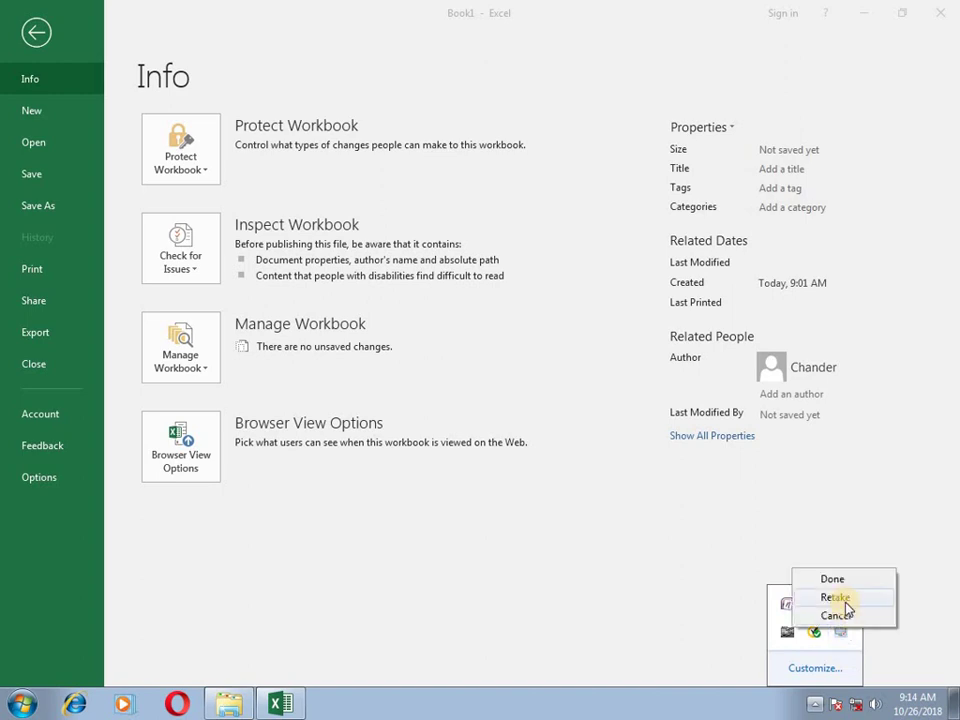